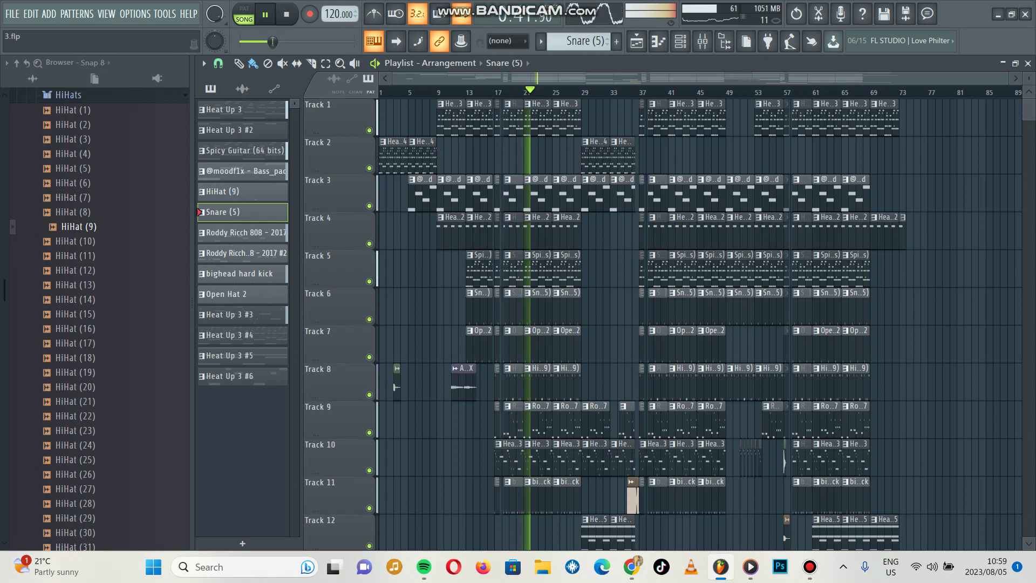
Examine the arrangement's tracks and pattern clips during song playback, and stop the song.
scroll(602, 323, "down", 2)
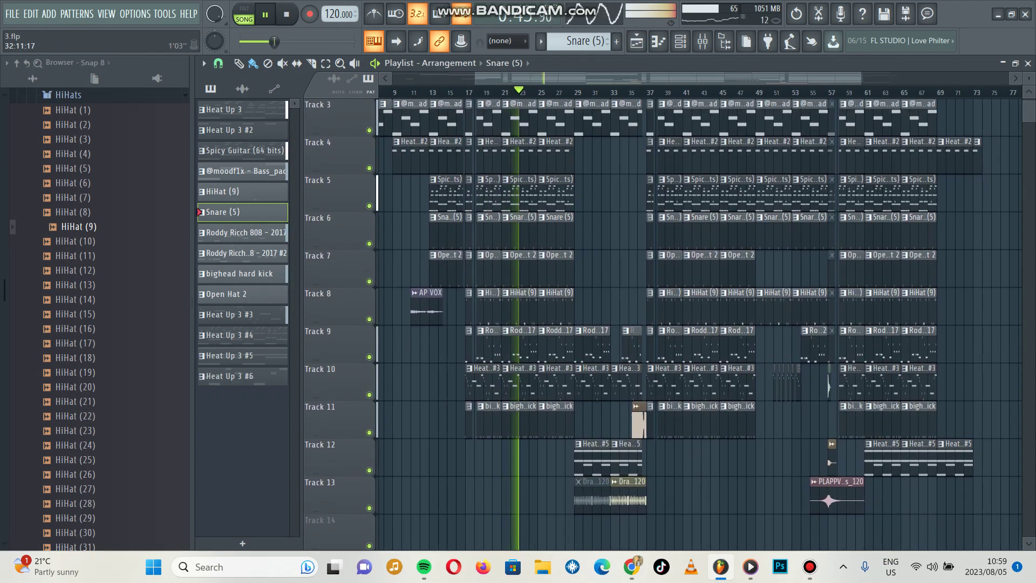
scroll(612, 324, "up", 2)
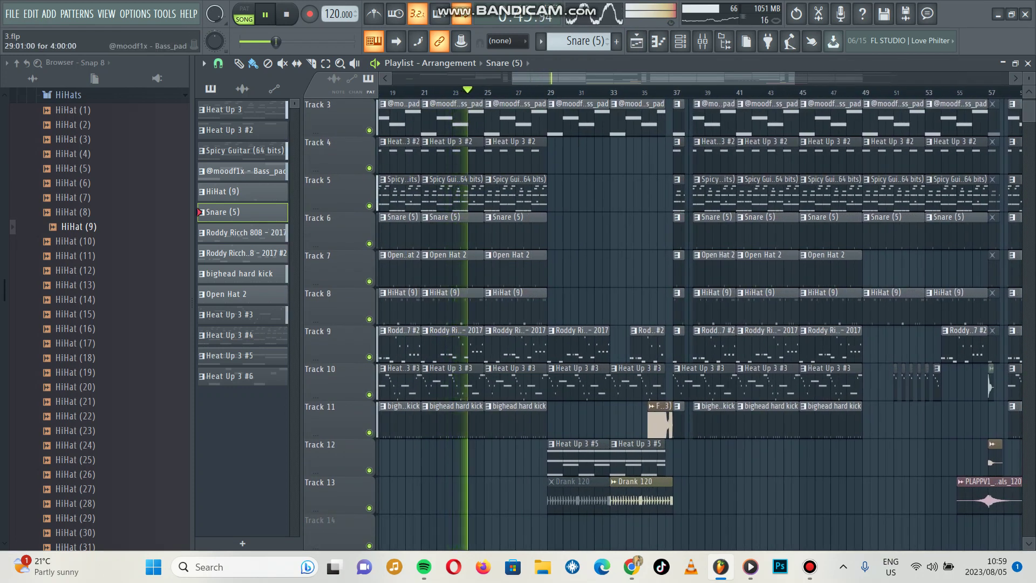
scroll(602, 324, "up", 1)
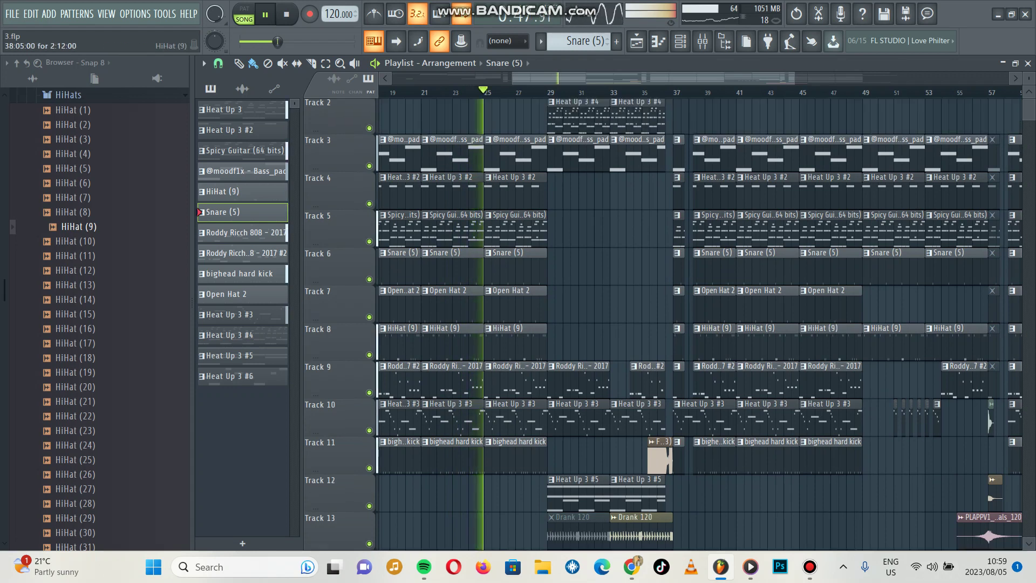
scroll(602, 324, "down", 2)
scroll(601, 324, "down", 2)
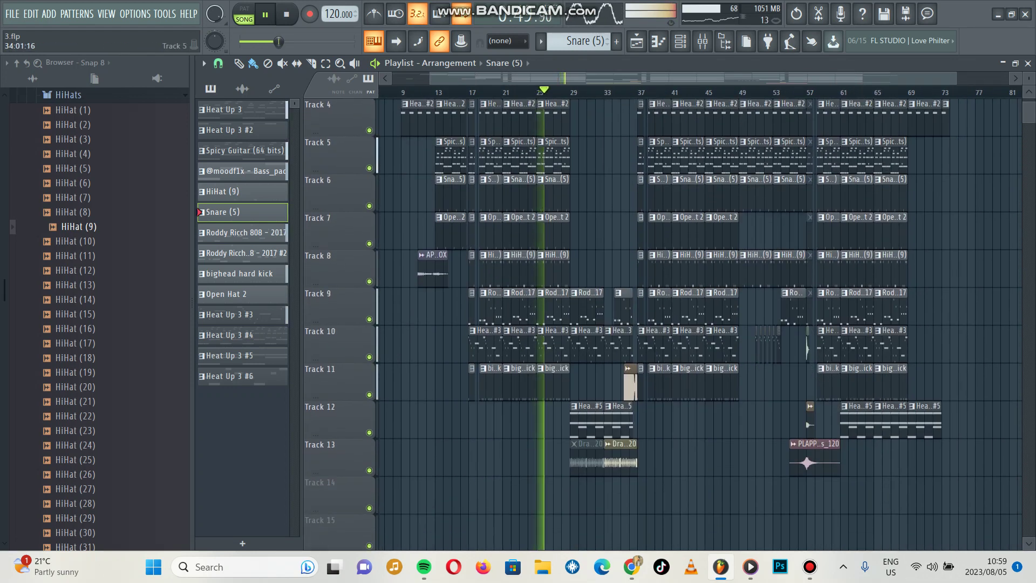
scroll(601, 324, "up", 2)
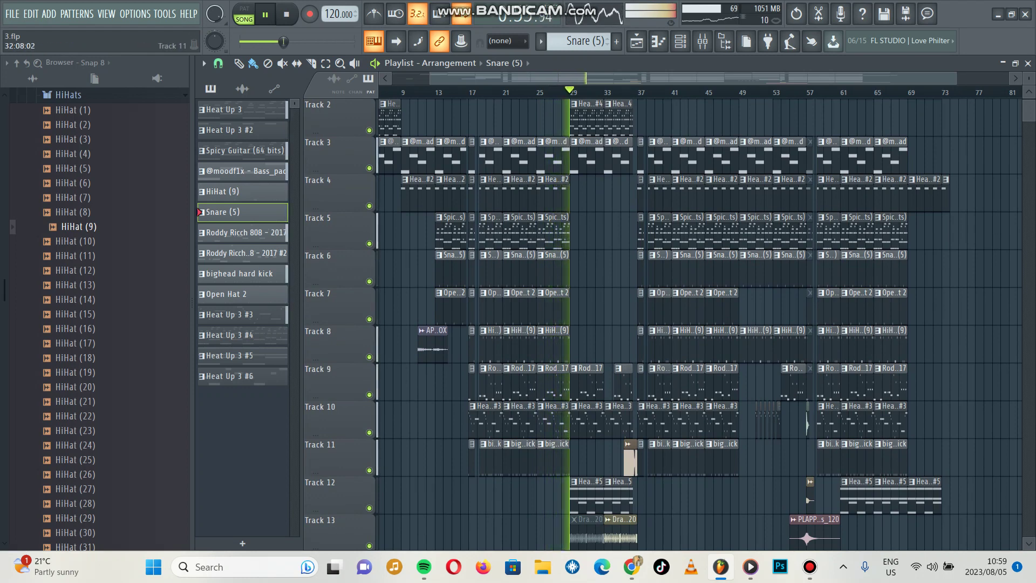
scroll(601, 324, "up", 1)
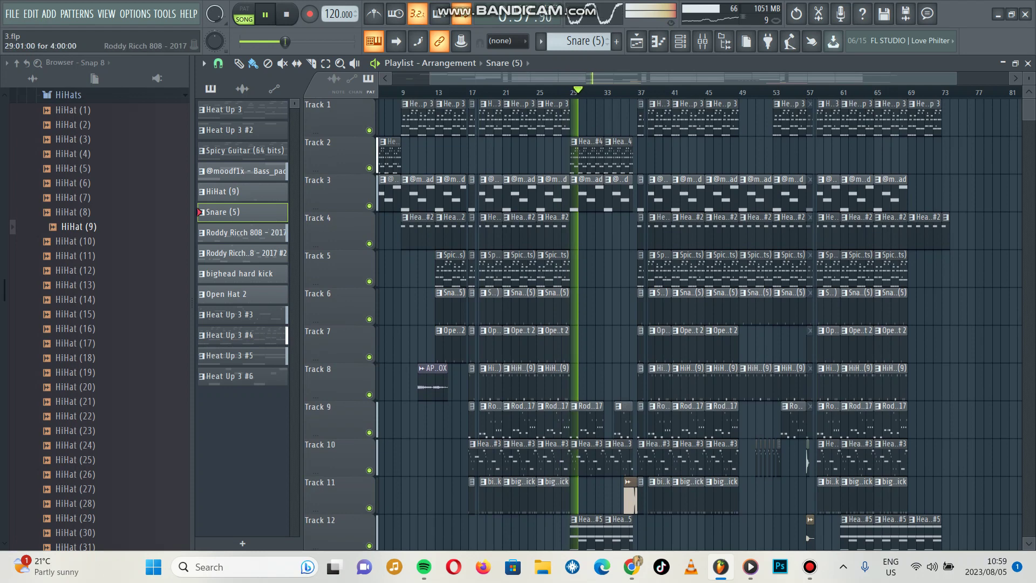
key("space")
scroll(701, 324, "down", 2)
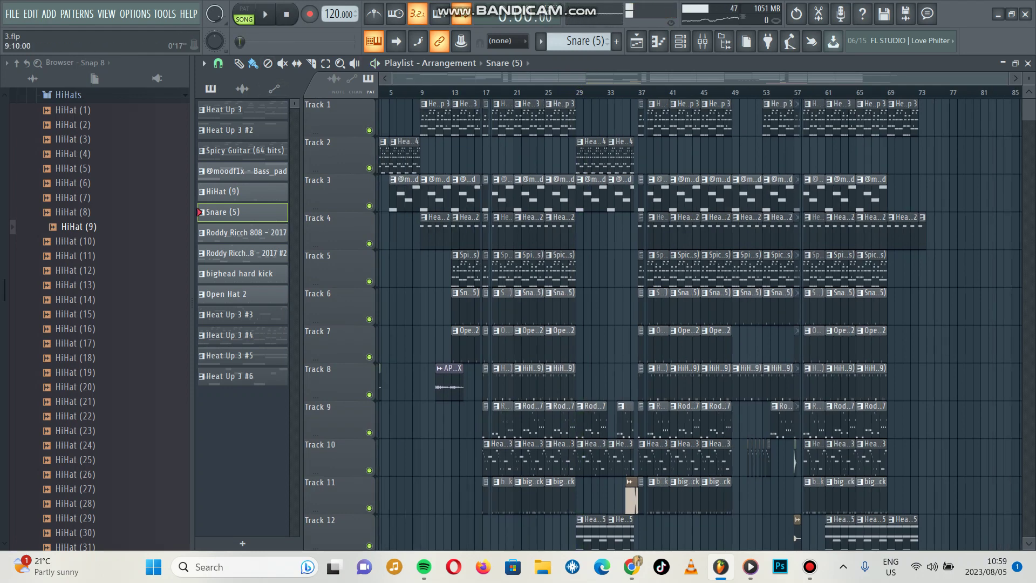
Play the Heat Up 3 #4 pattern and examine its notes in the piano roll, closing the editor and channel rack.
key("F7")
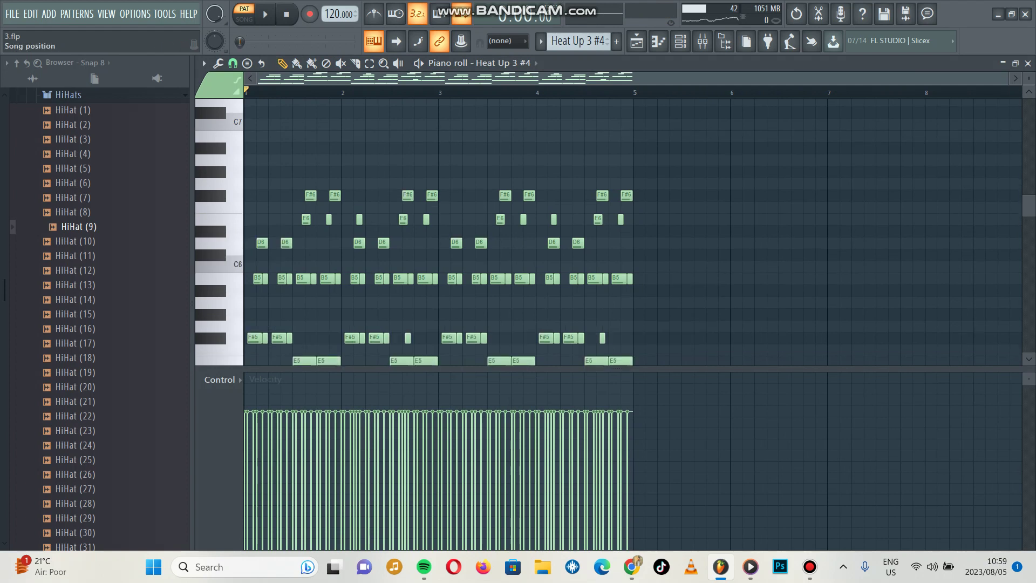
key("space")
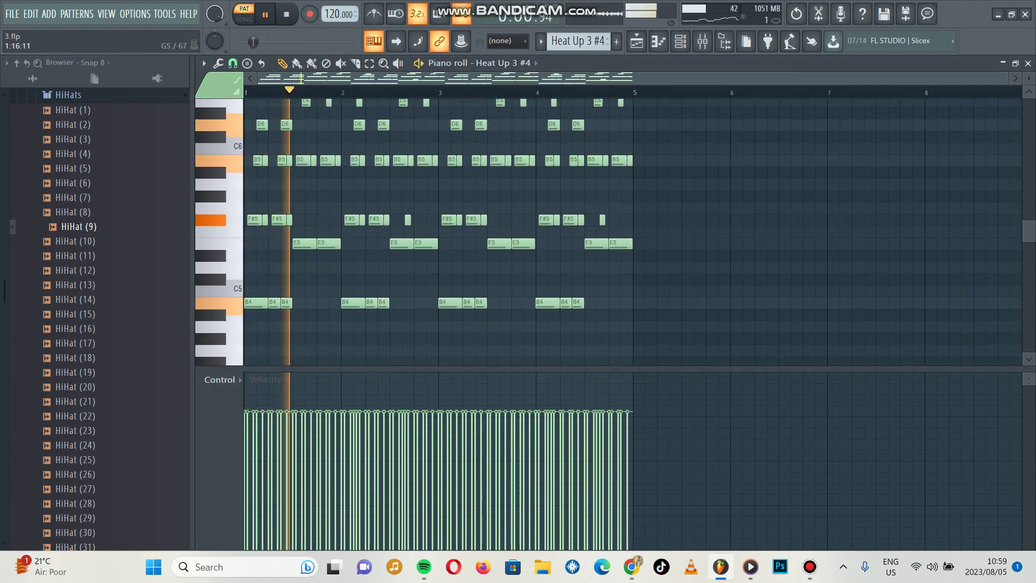
scroll(631, 232, "down", 3)
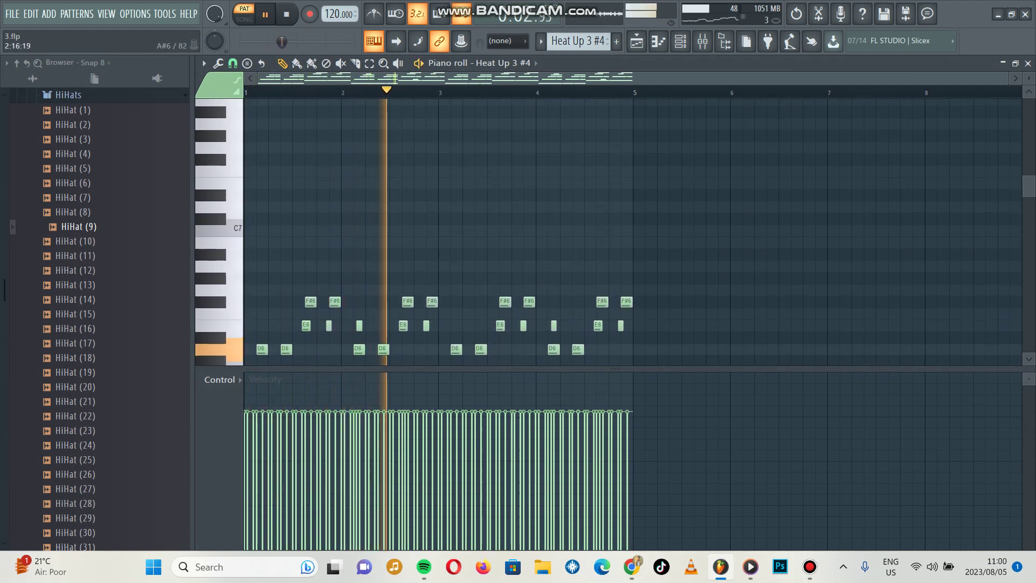
scroll(631, 232, "up", 1)
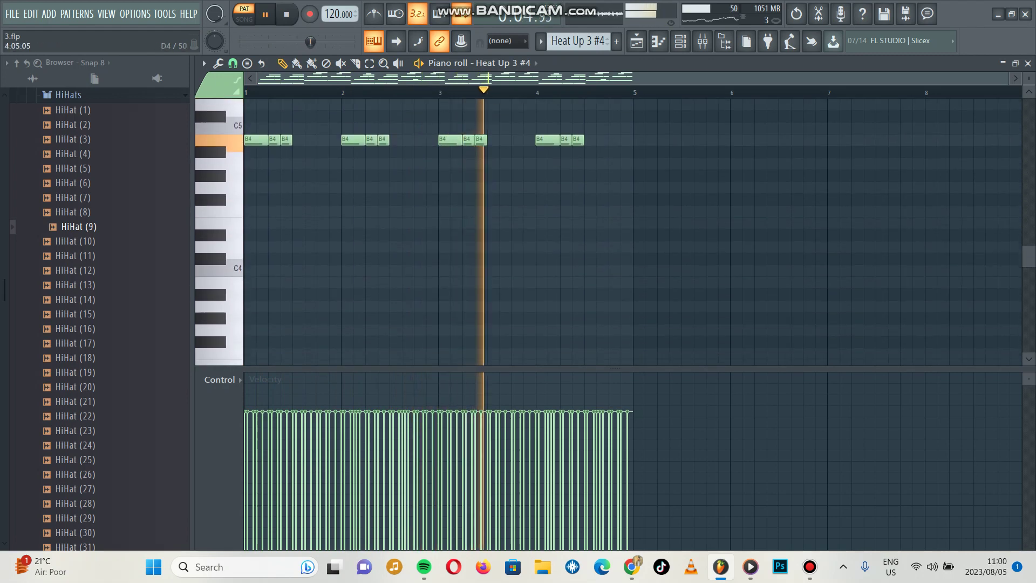
scroll(631, 232, "down", 1)
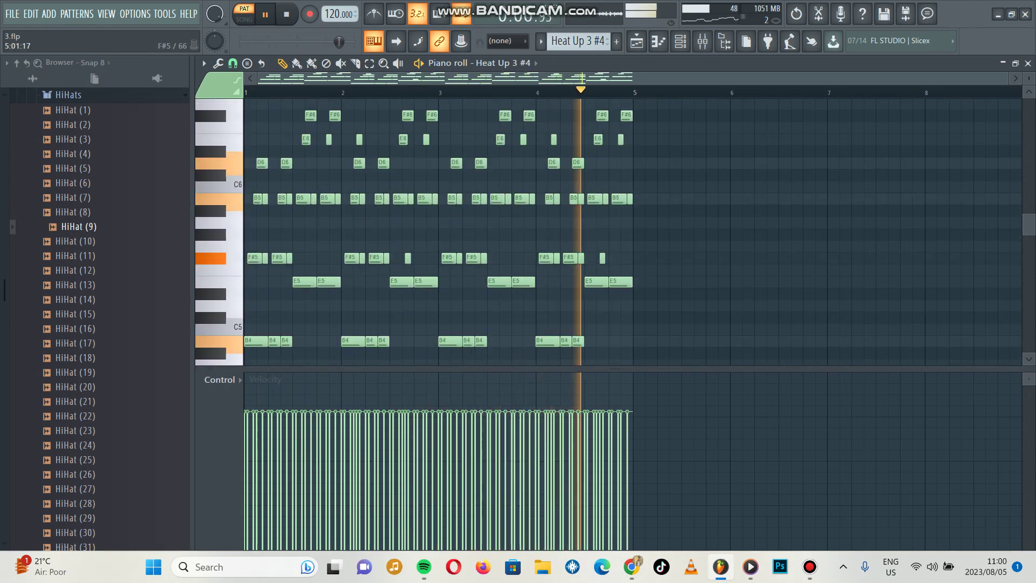
left_click(1027, 63)
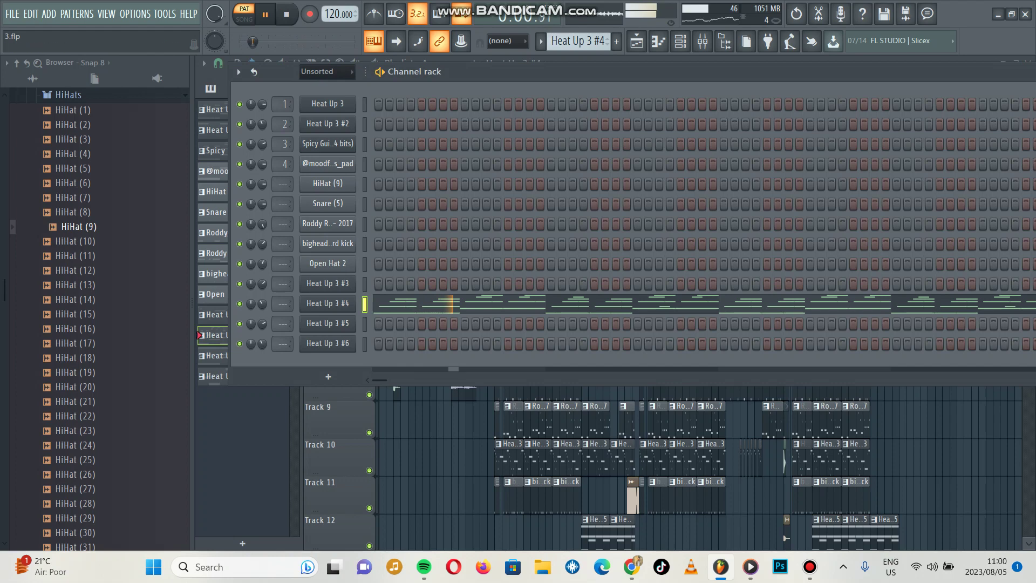
key("Escape")
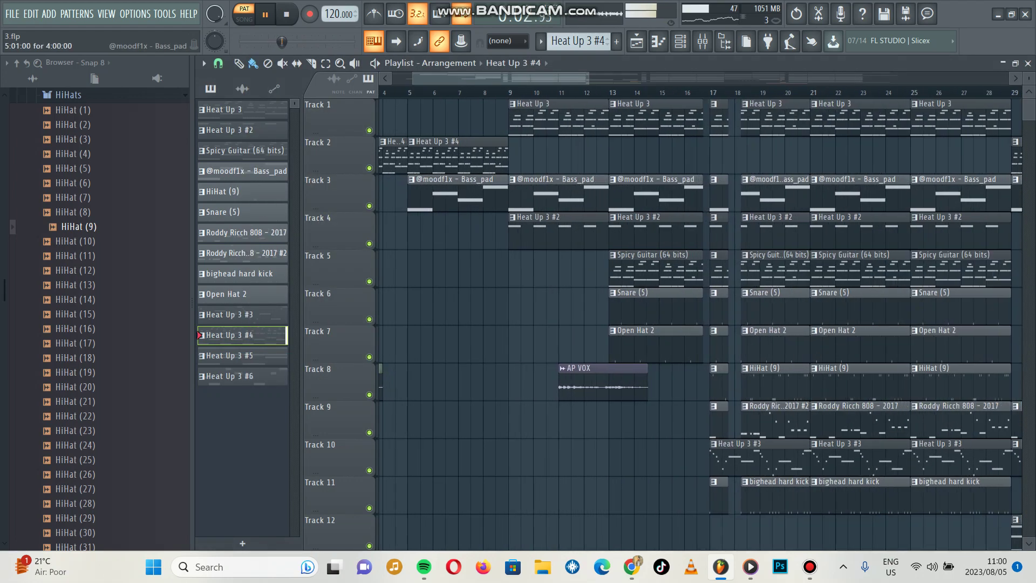
key("F7")
scroll(631, 232, "left", 1)
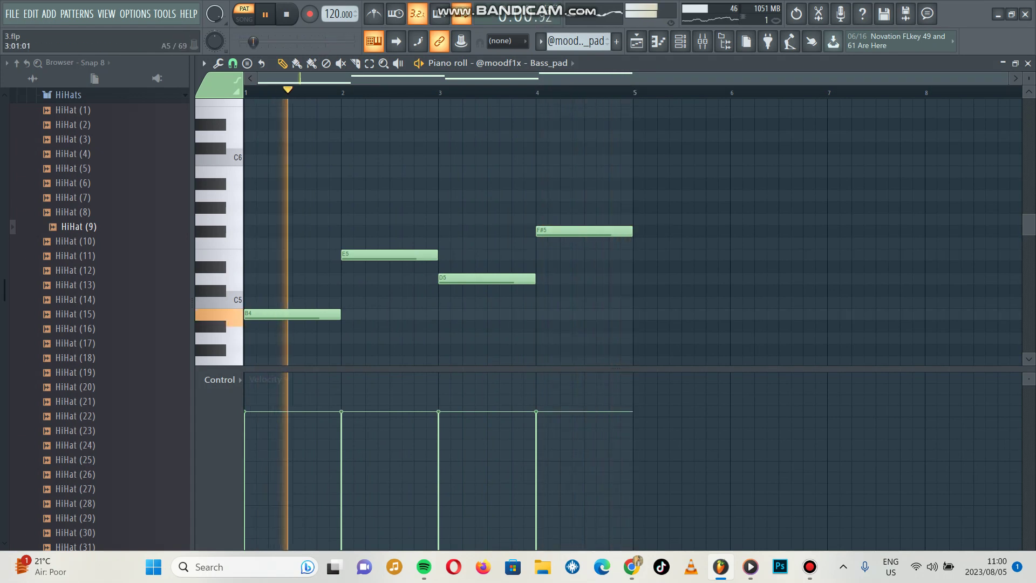
key("F7")
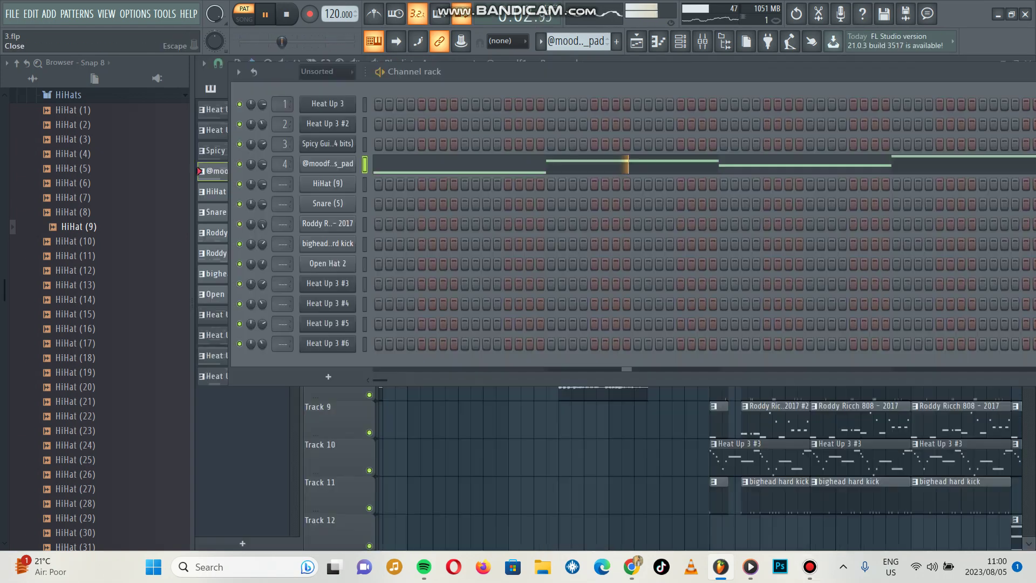
key("F5")
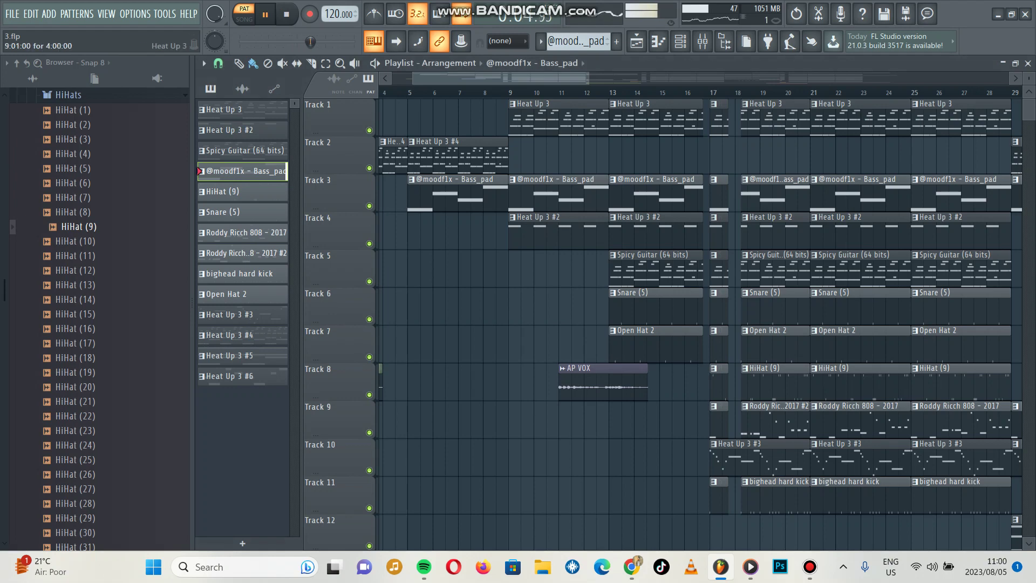
Examine the full note range of the Heat Up 3 melody pattern in the piano roll.
double_click(561, 105)
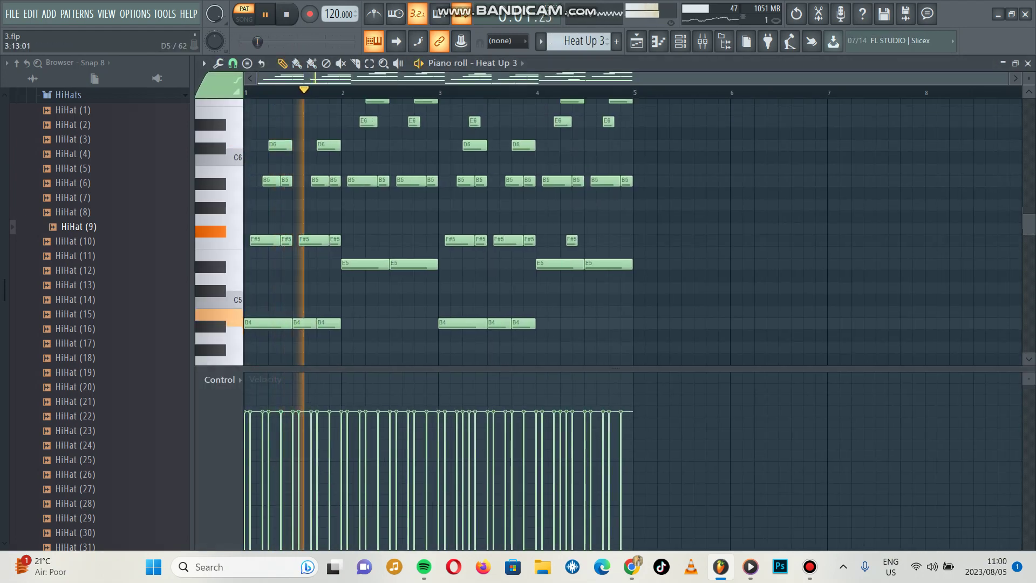
scroll(632, 232, "up", 2)
scroll(631, 232, "down", 5)
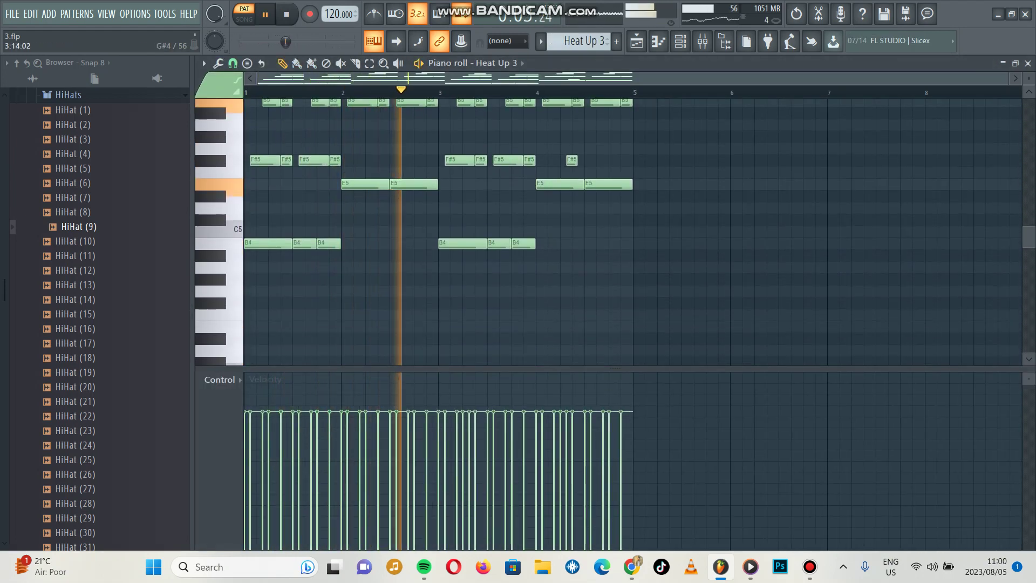
scroll(631, 232, "up", 2)
scroll(632, 232, "down", 3)
scroll(631, 232, "up", 3)
scroll(631, 232, "up", 5)
key("F6")
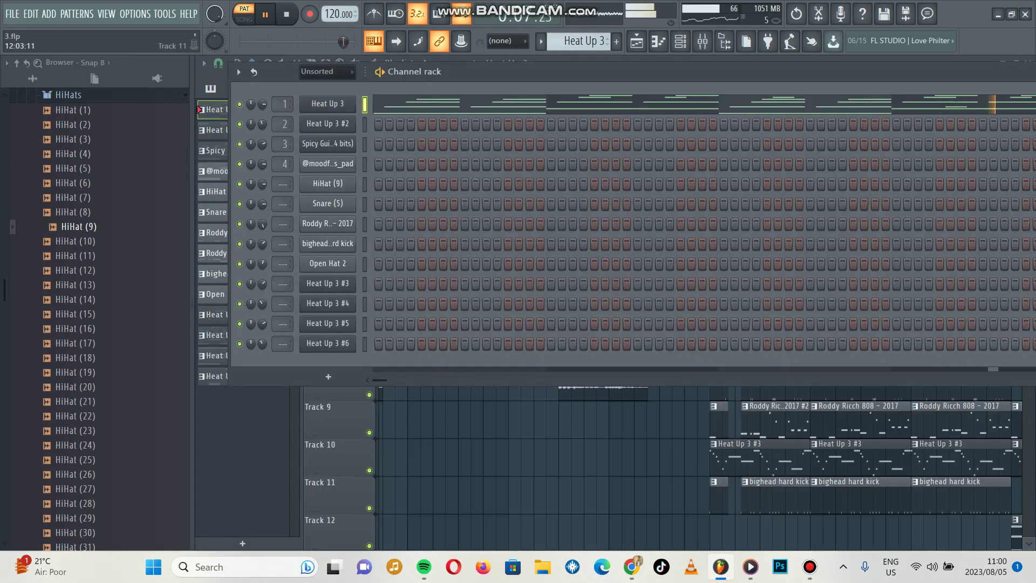
key("F6")
Switch to the Heat Up 3 #2 pattern and examine its notes in the piano roll.
key("KP_Add")
key("F7")
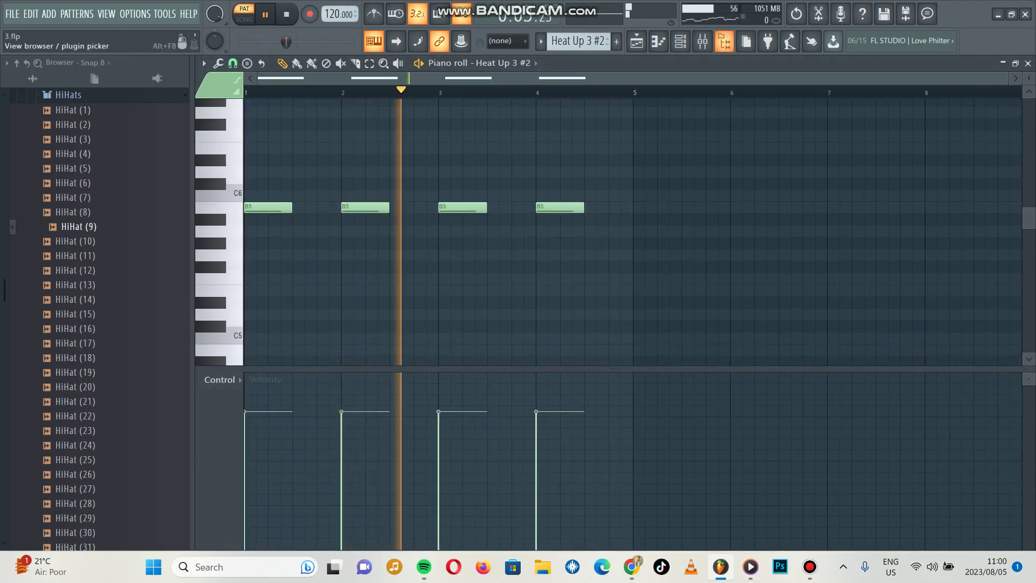
key("F6")
Select the CHOPS [08] [UE] preset from the VOX category in the Heat Up 3 #2 instrument and close the plugin.
left_click(327, 123)
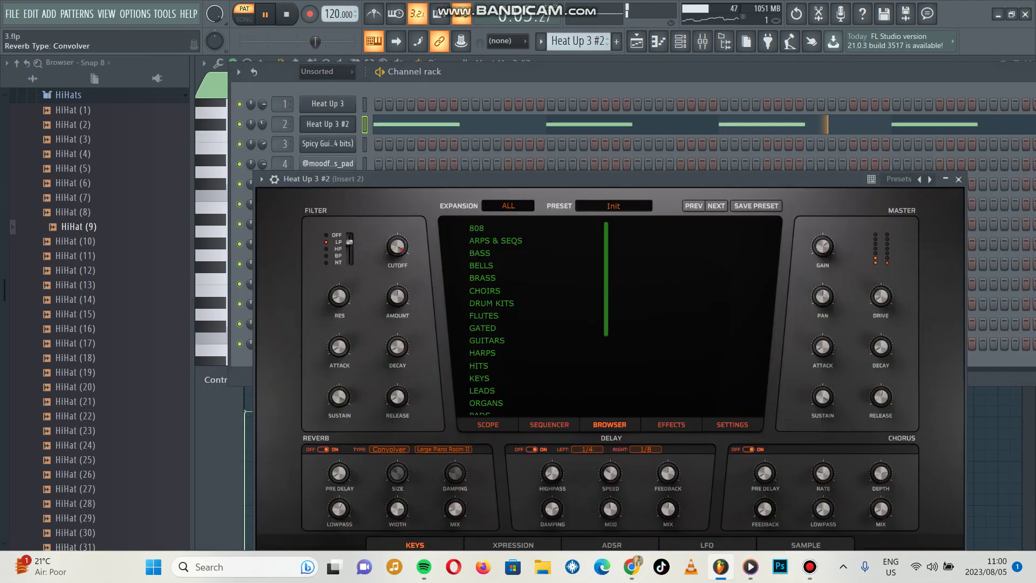
scroll(518, 324, "down", 5)
left_click(477, 380)
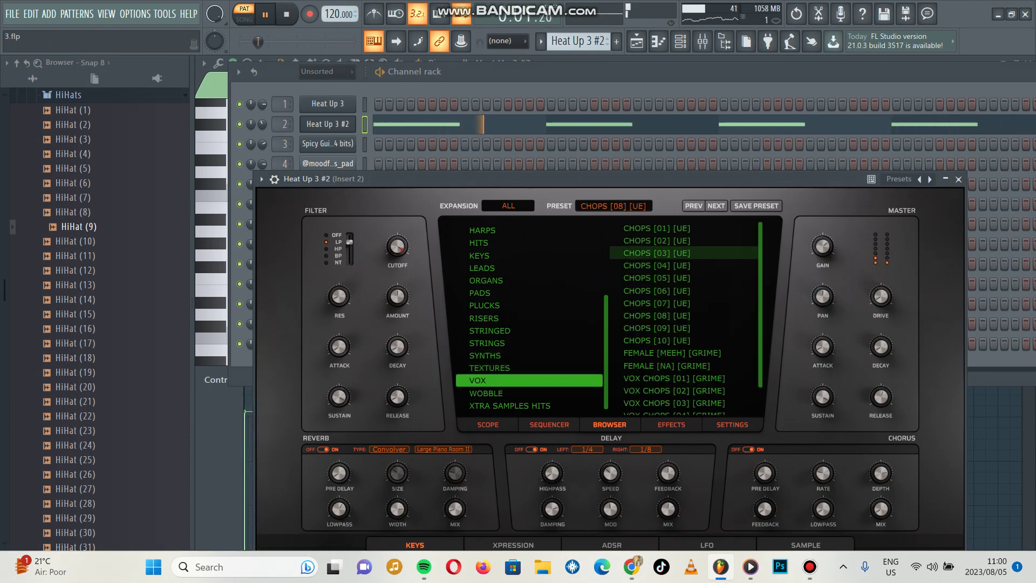
key("Escape")
key("F6")
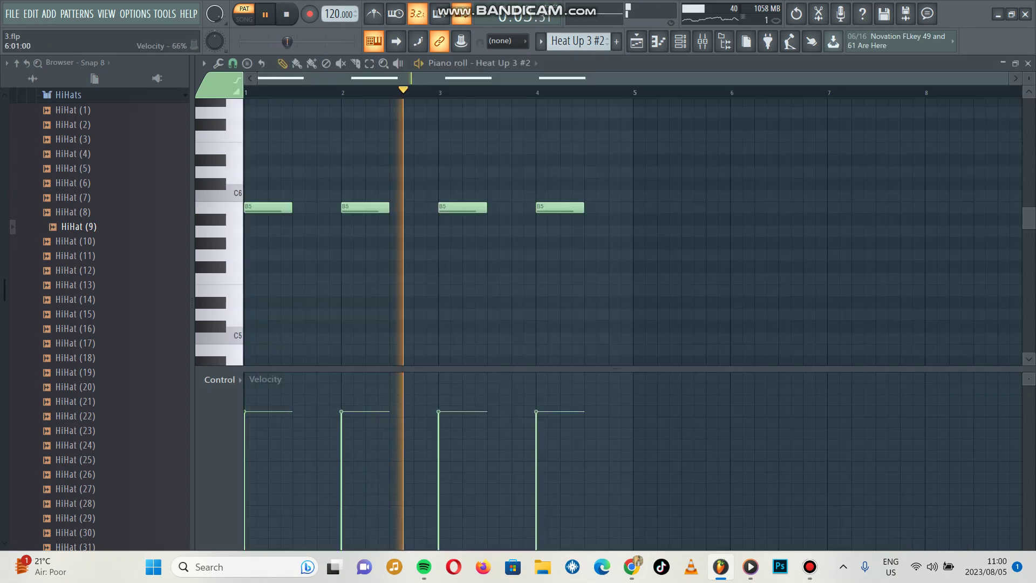
Inspect the Spicy Guitar (64 bits) channel's instrument settings, then close it and return to the playlist.
key("F5")
key("F6")
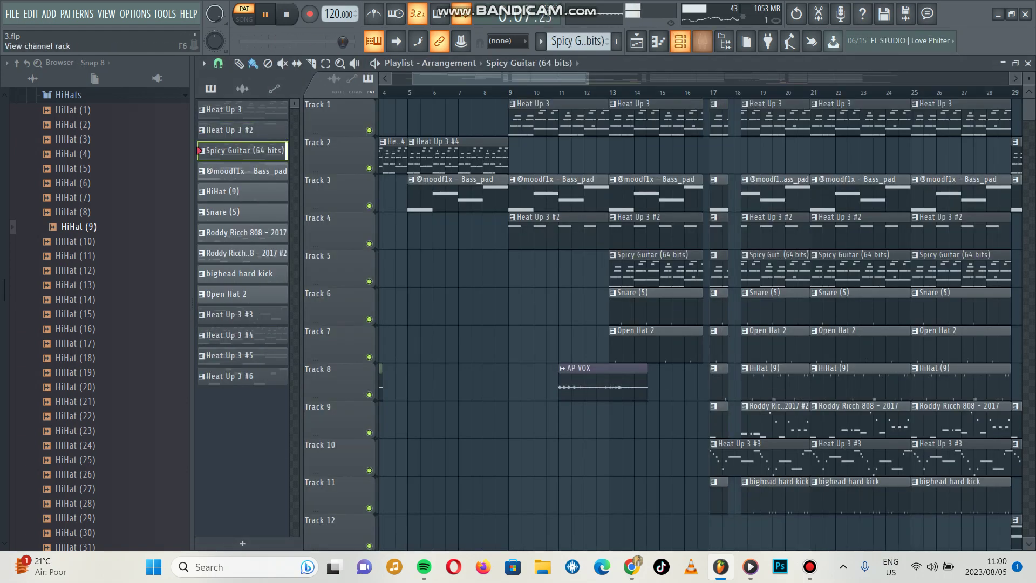
key("F6")
left_click(327, 144)
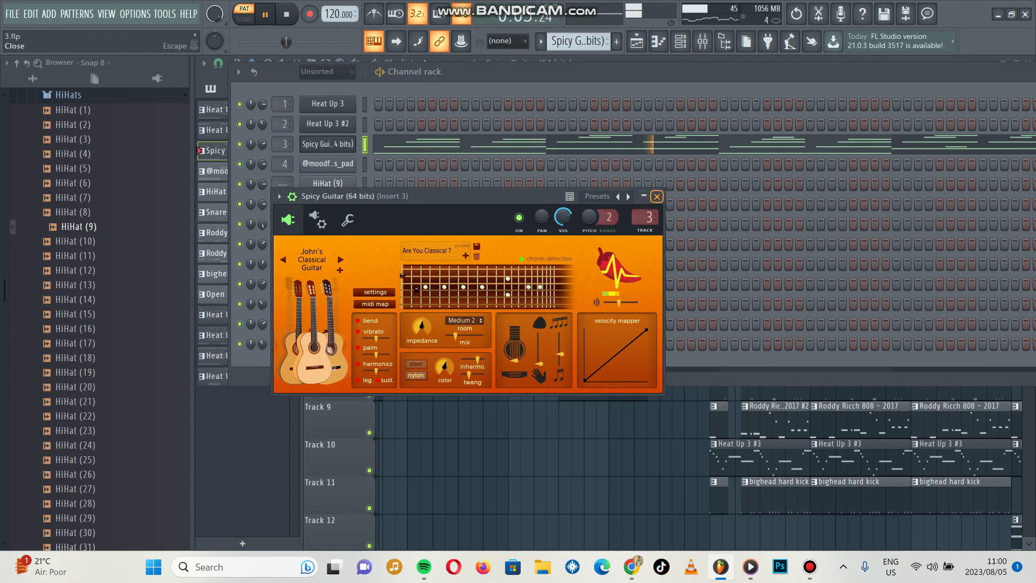
left_click(657, 195)
key("F6")
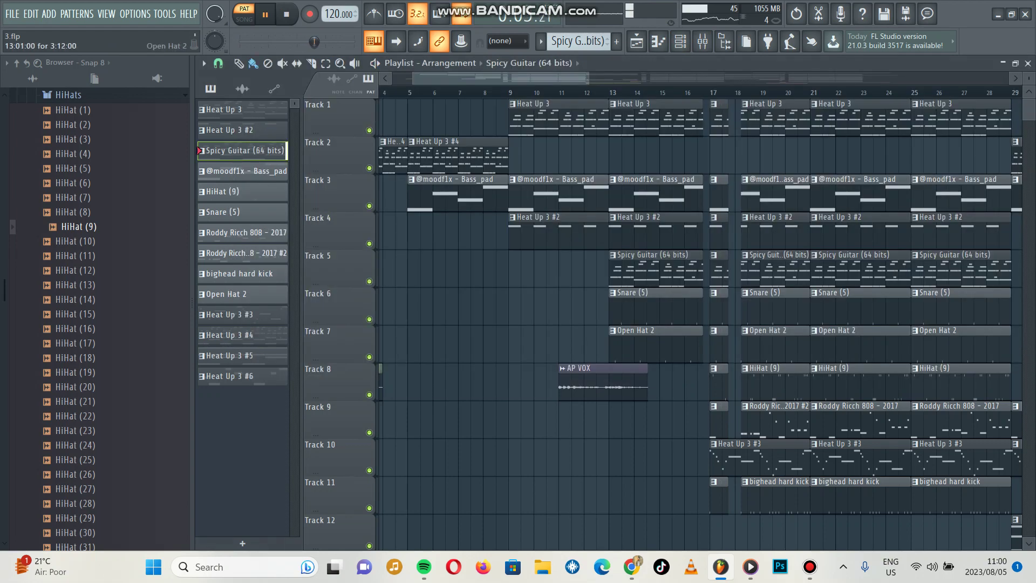
Inspect the Snare (5) pattern's steps and its sampler settings, and return to the playlist.
left_click(680, 41)
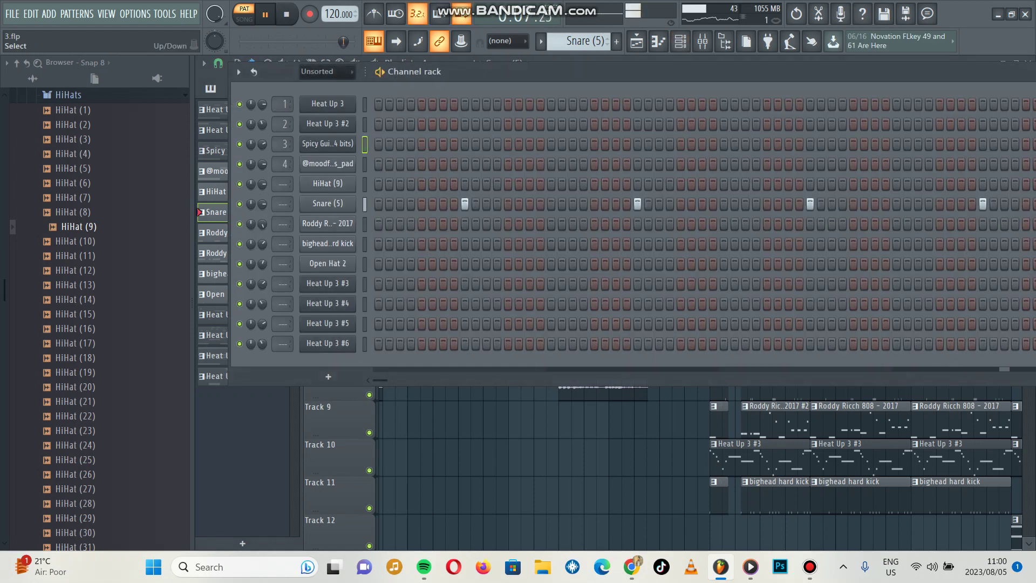
left_click(328, 203)
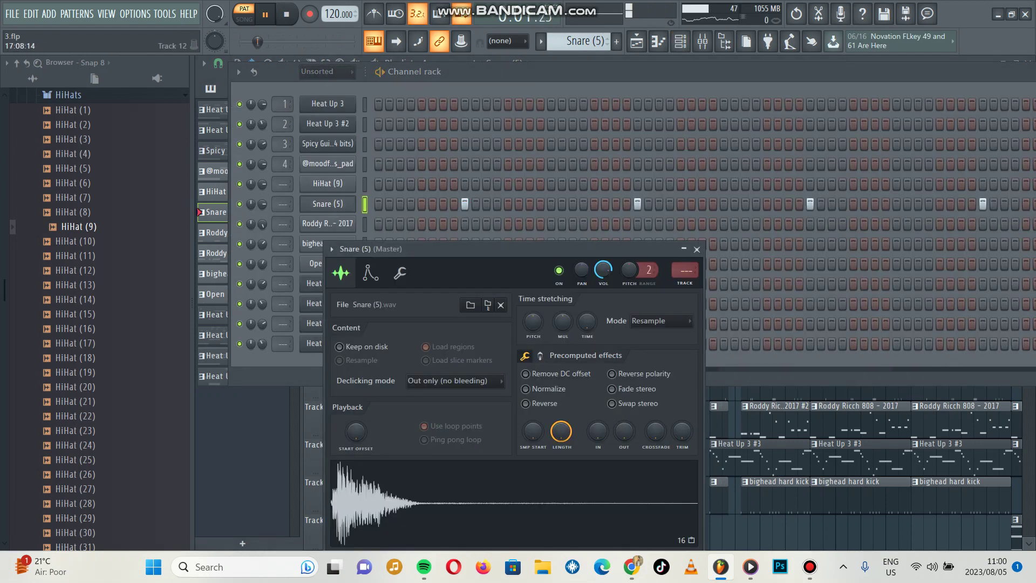
key("F5")
Select the SHAKUHACHI preset from the FLUTES category for Heat Up 3 #3 and open that channel's piano roll.
scroll(701, 324, "down", 1)
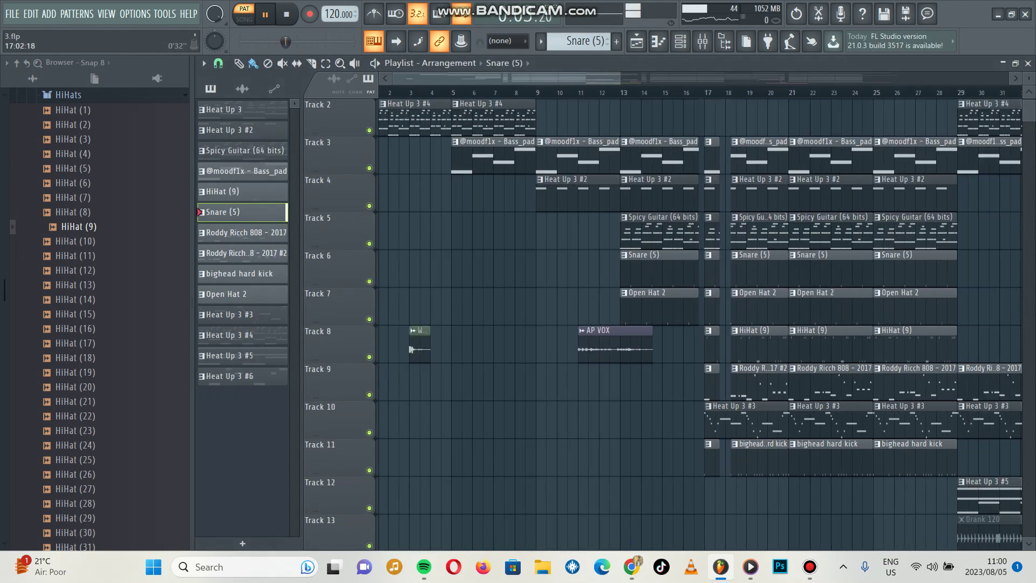
scroll(701, 378, "down", 1)
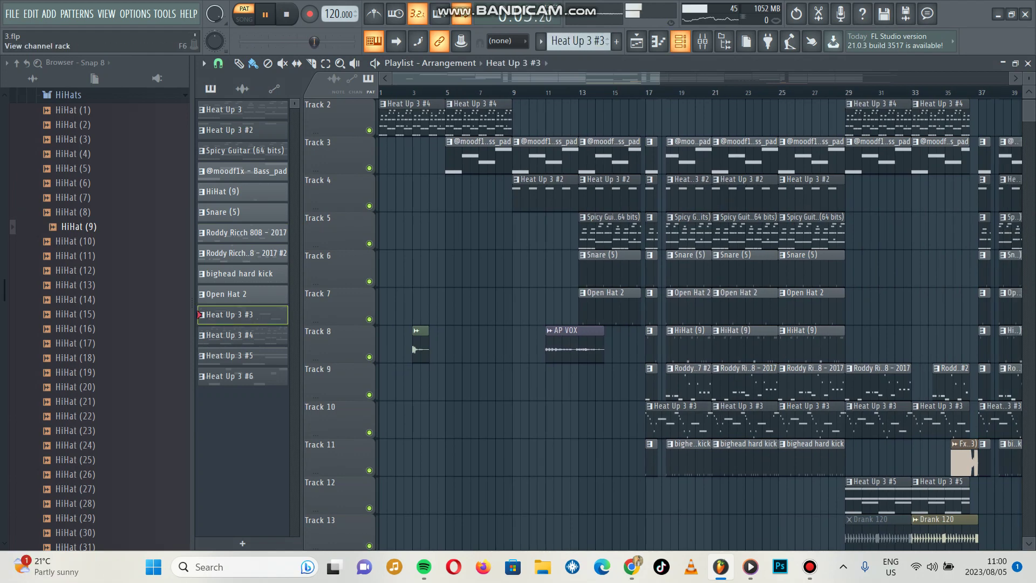
left_click(680, 41)
left_click(328, 298)
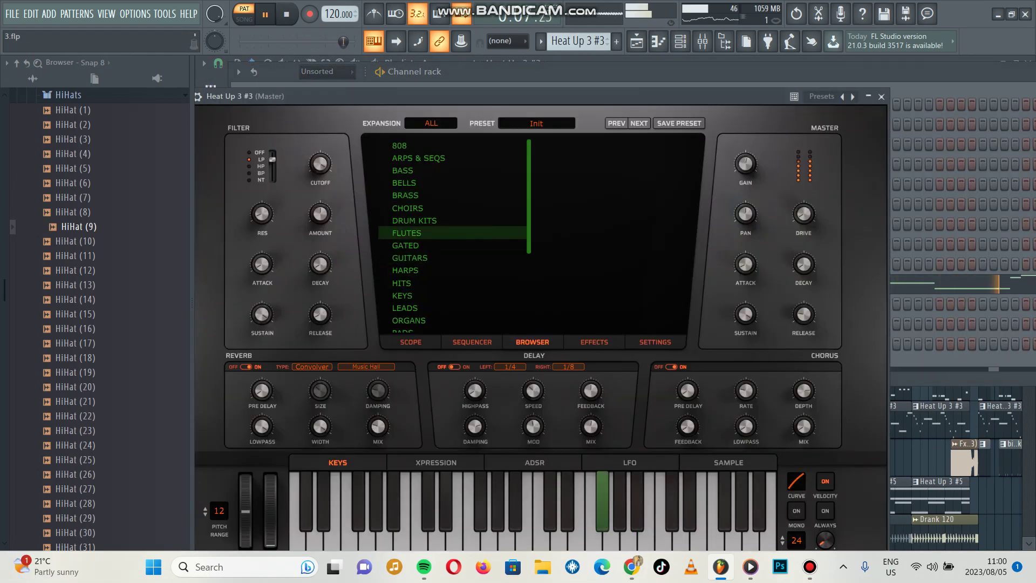
left_click(453, 232)
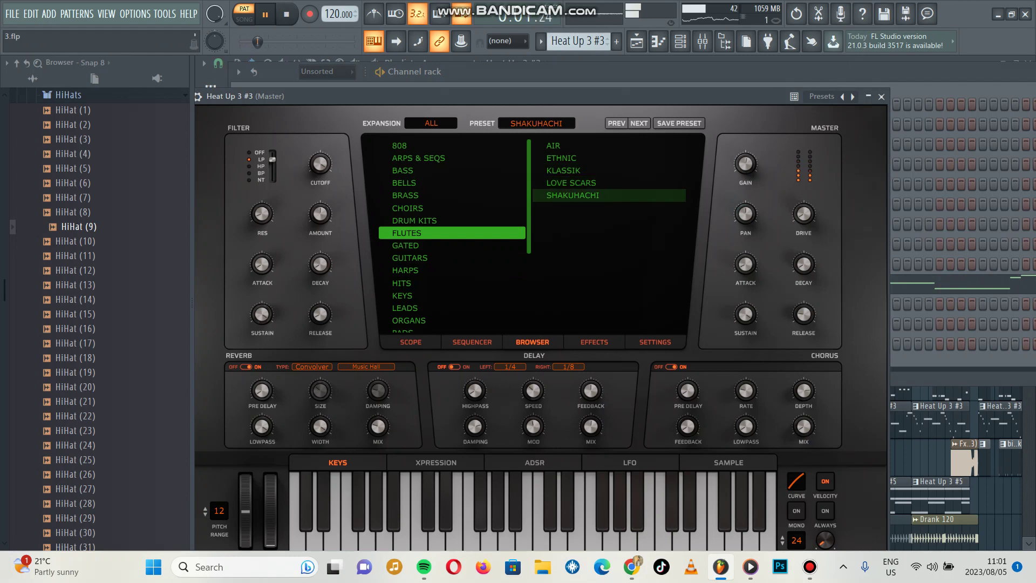
left_click(881, 97)
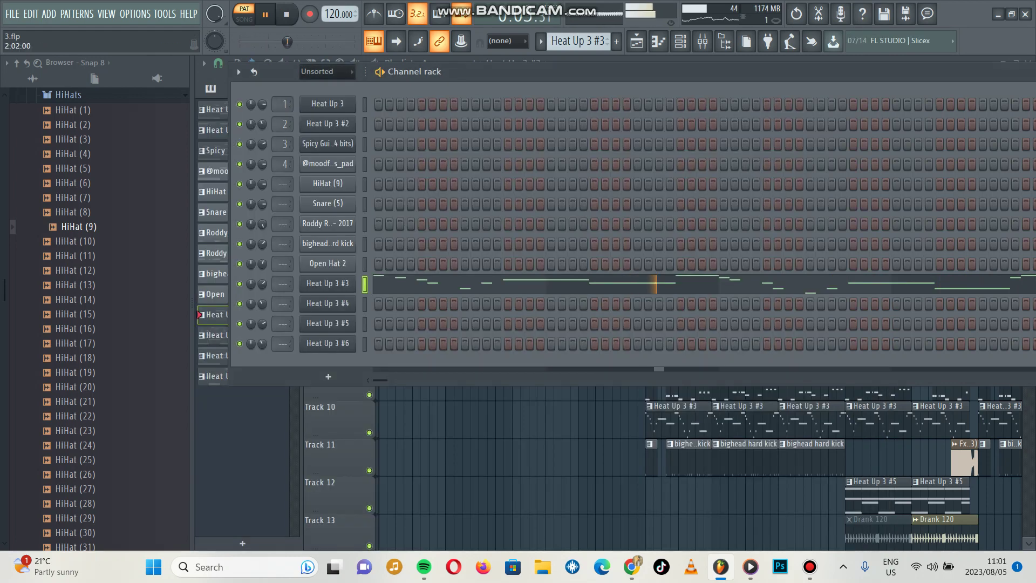
left_click(650, 283)
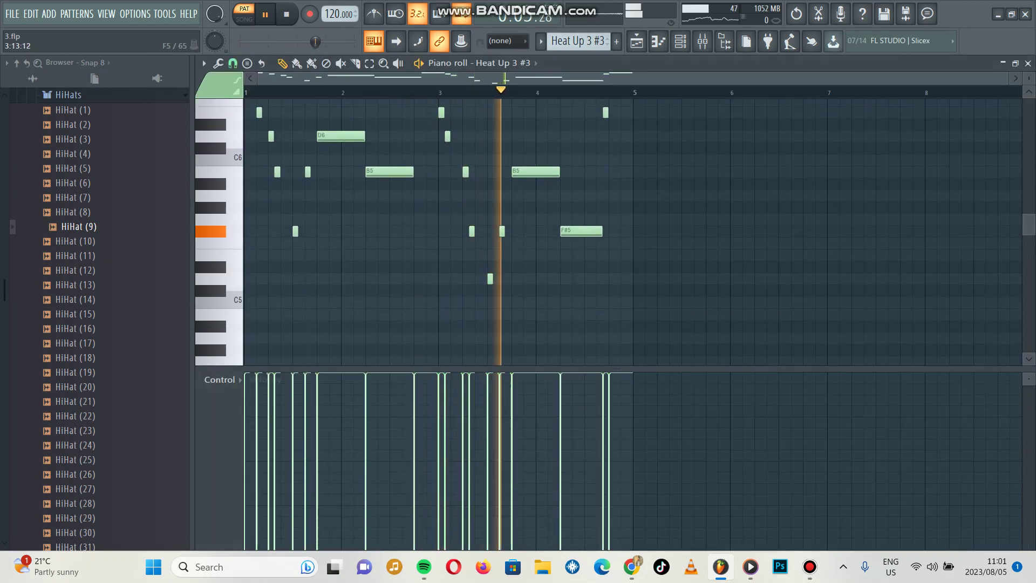
Examine the Heat Up 3 #3 notes in the piano roll, then return to the playlist.
scroll(685, 194, "up", 3)
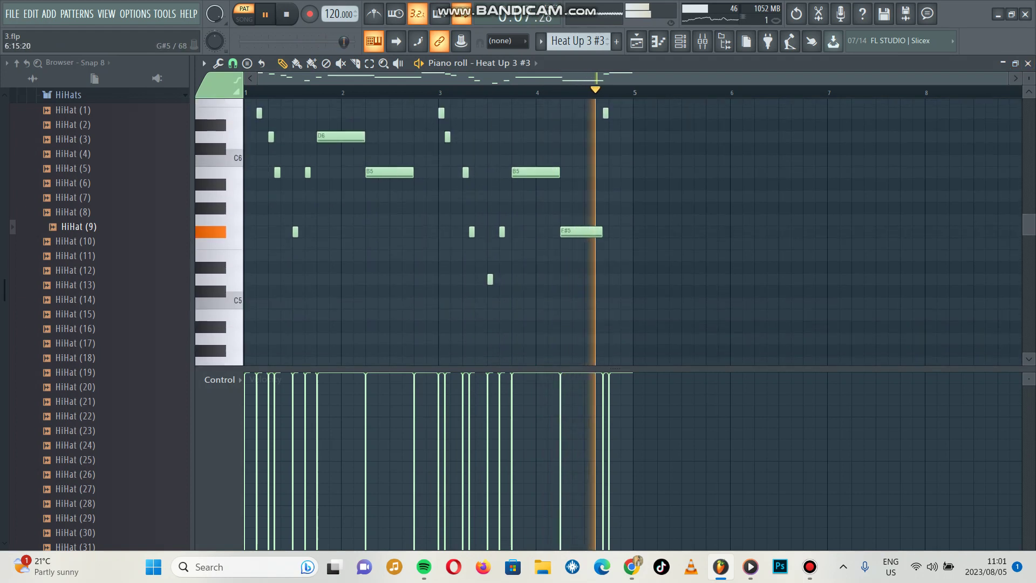
key("F7")
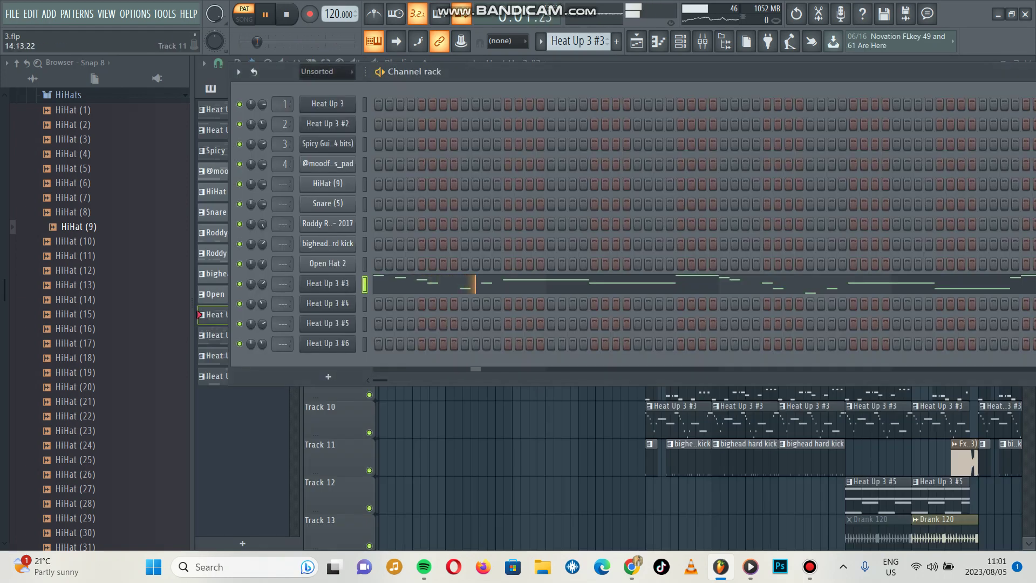
key("F6")
scroll(740, 383, "up", 4)
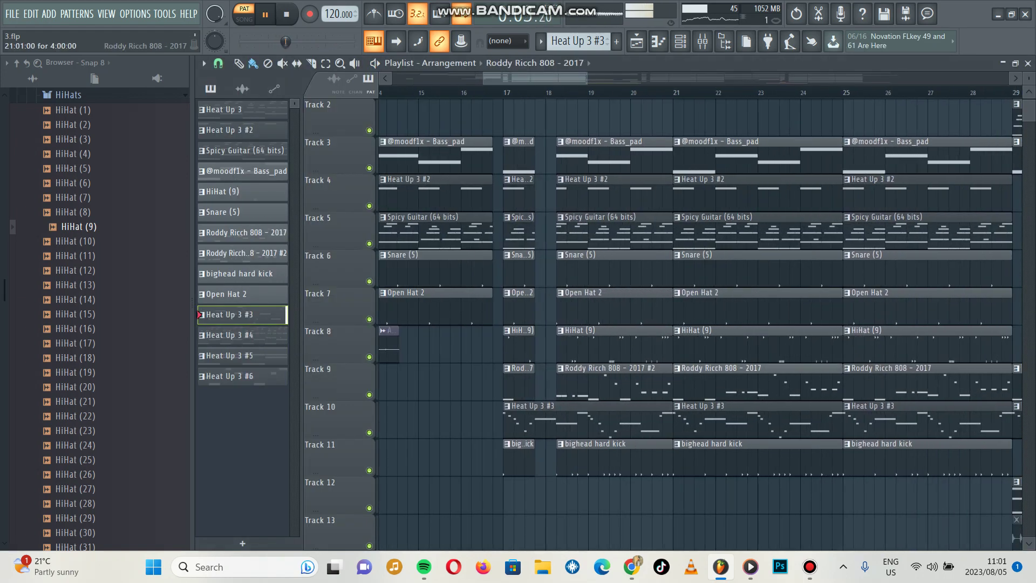
Play the Roddy Ricch 808 - 2017 pattern, inspect its notes in the piano roll, and return to the playlist.
key("F6")
key("F7")
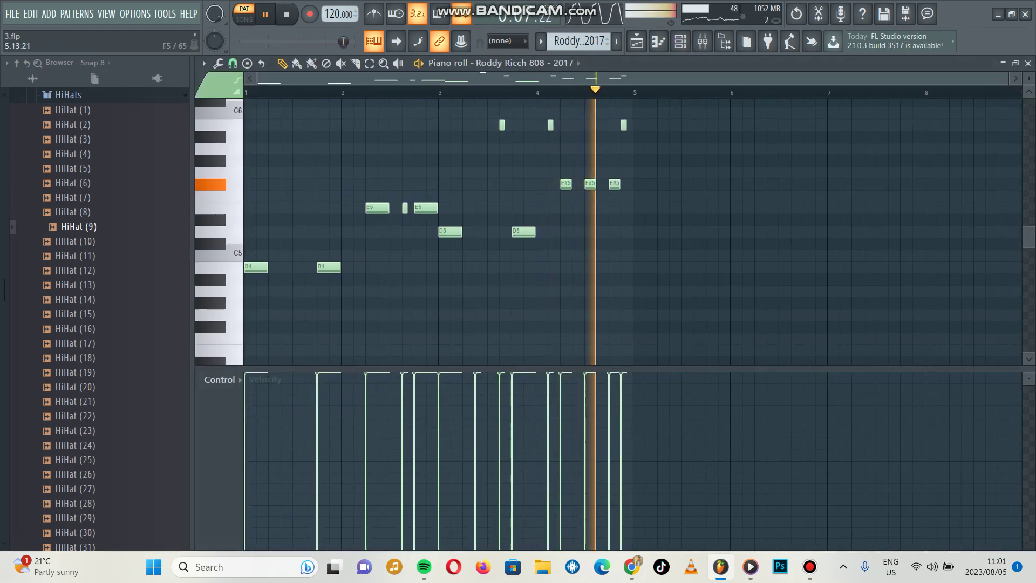
scroll(606, 232, "down", 3)
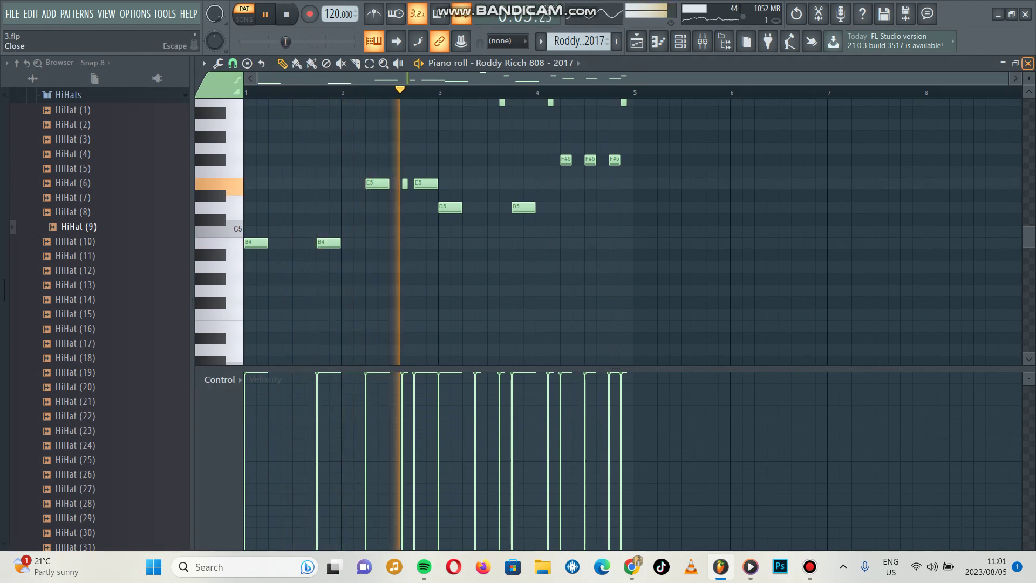
left_click(1028, 63)
left_click(329, 488)
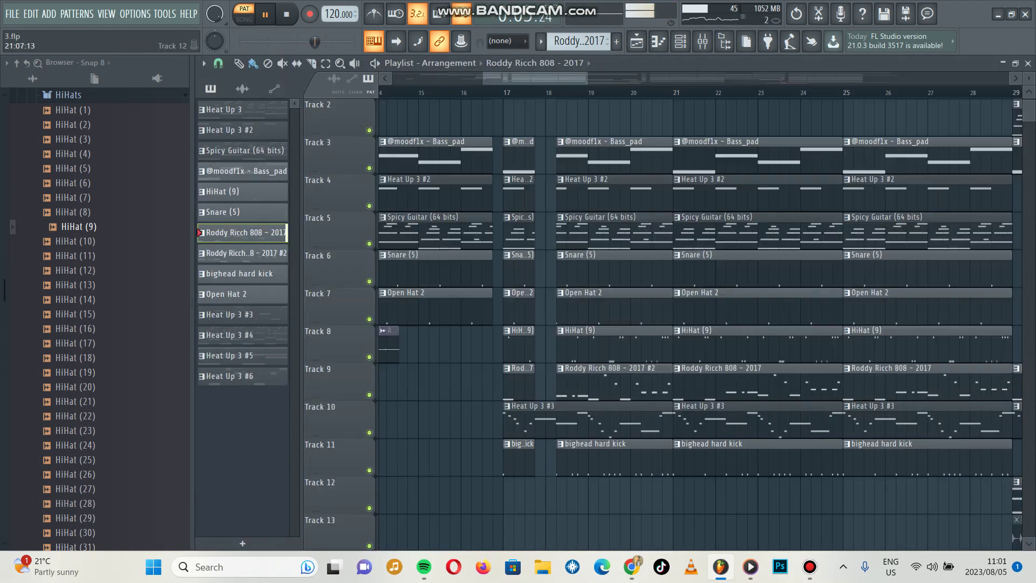
Select the HiHat (9) pattern, inspect its notes and velocities in the piano roll, and return to the playlist.
scroll(686, 259, "up", 1)
scroll(686, 259, "up", 3)
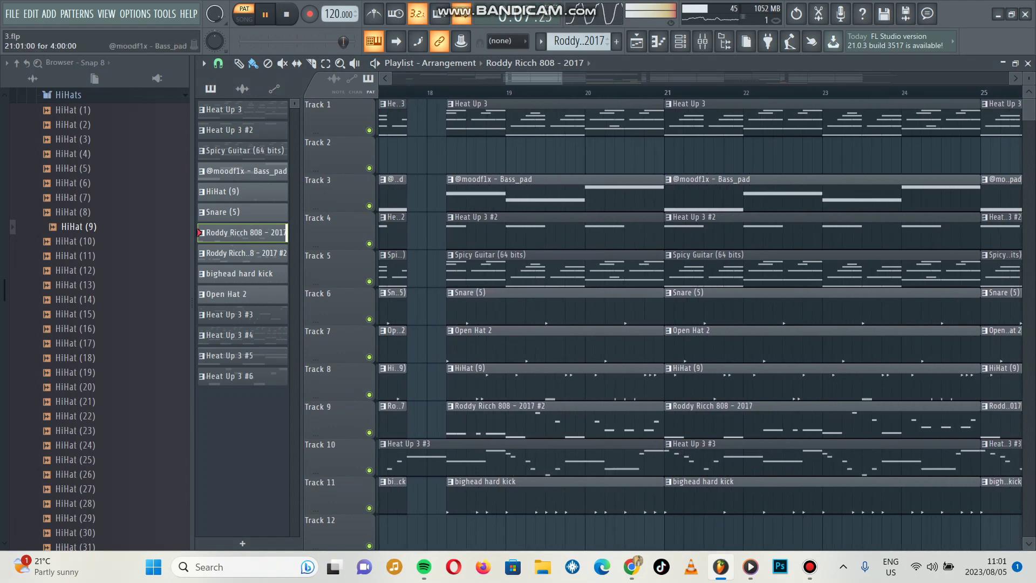
left_click(701, 254)
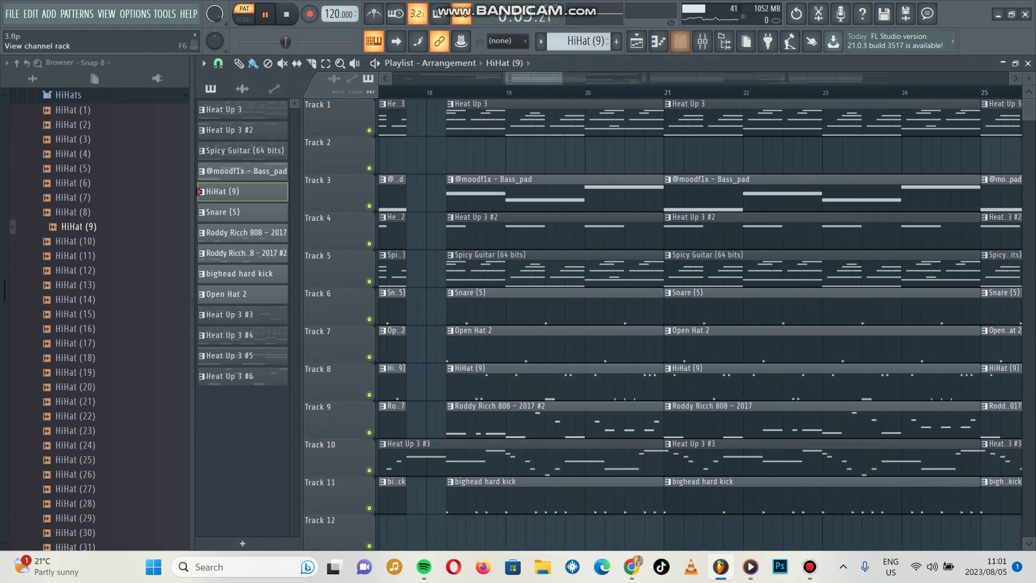
left_click(680, 41)
left_click(594, 183)
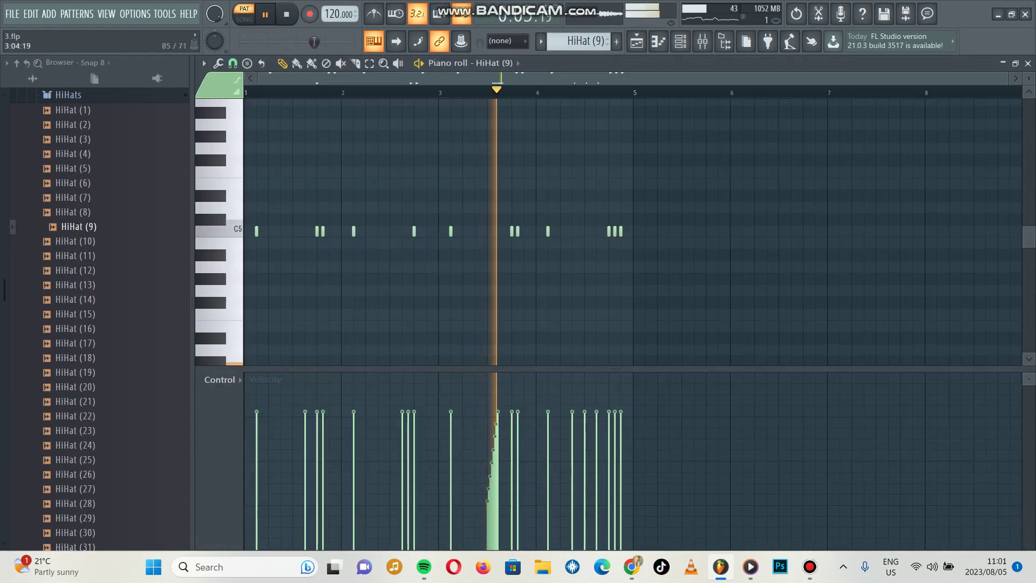
scroll(632, 232, "up", 3)
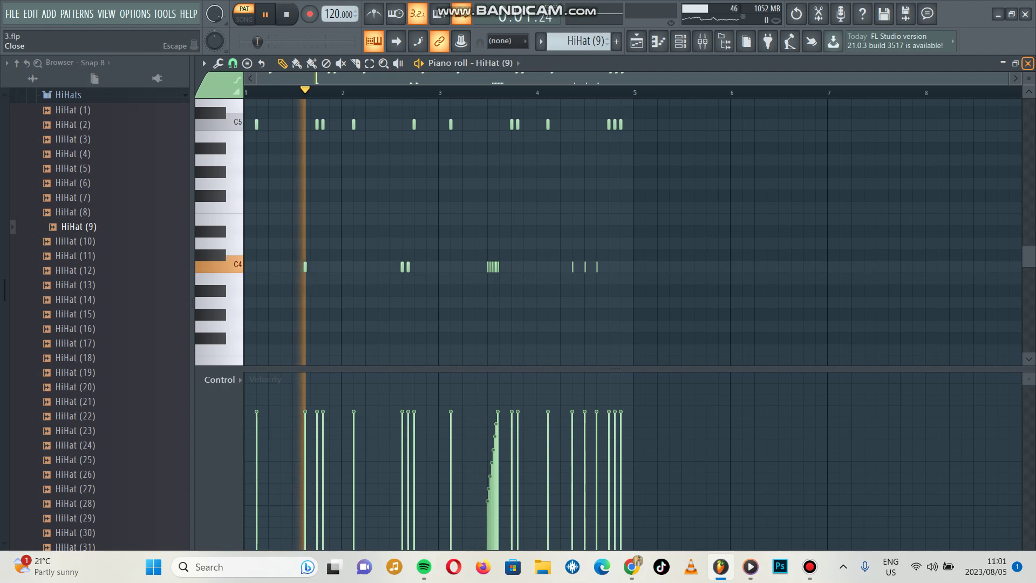
left_click(1027, 64)
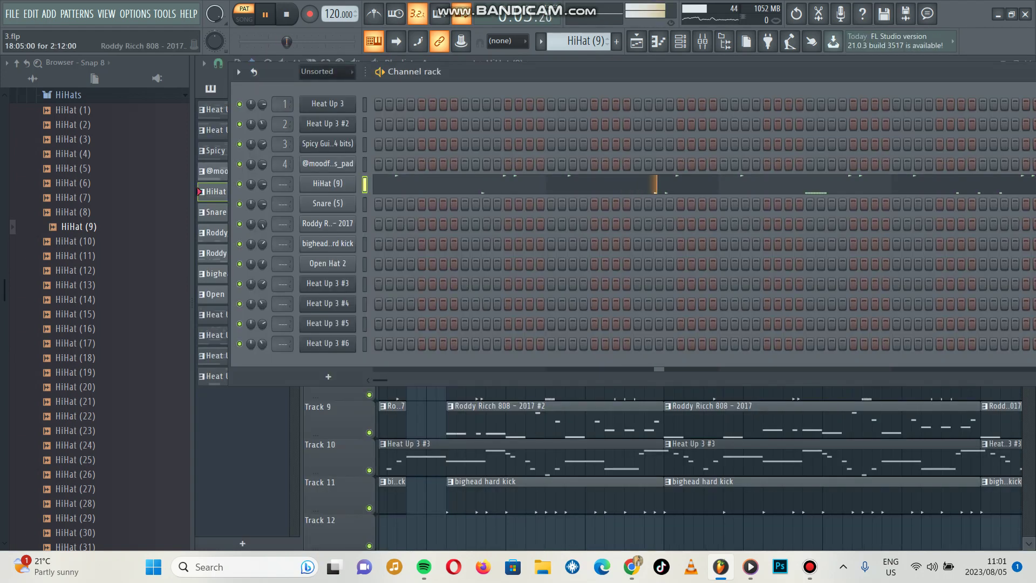
key("F6")
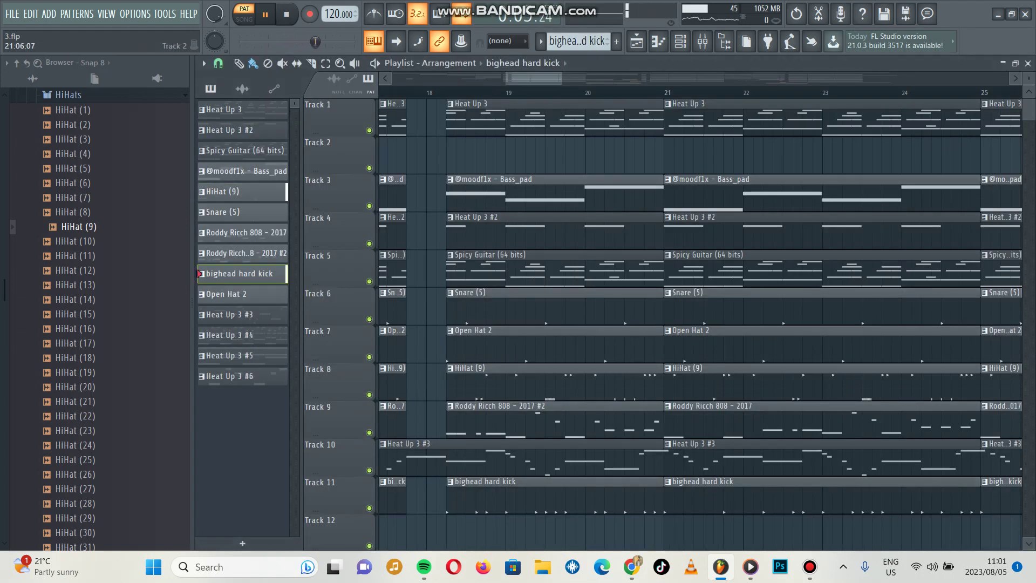
Inspect the bighead hard kick pattern's steps across the channel rack, then close the rack.
left_click(680, 41)
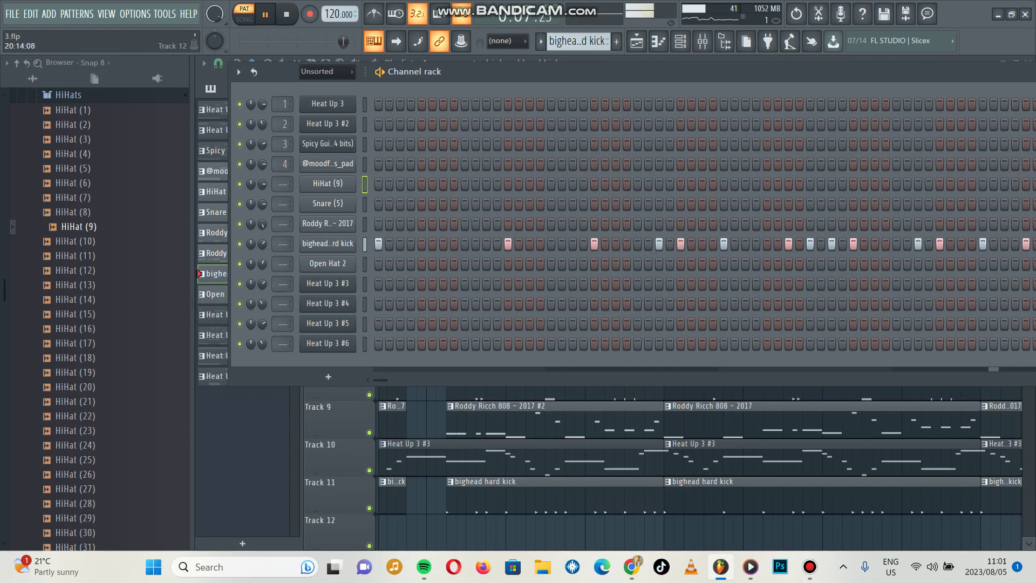
left_click_drag(431, 71, 309, 75)
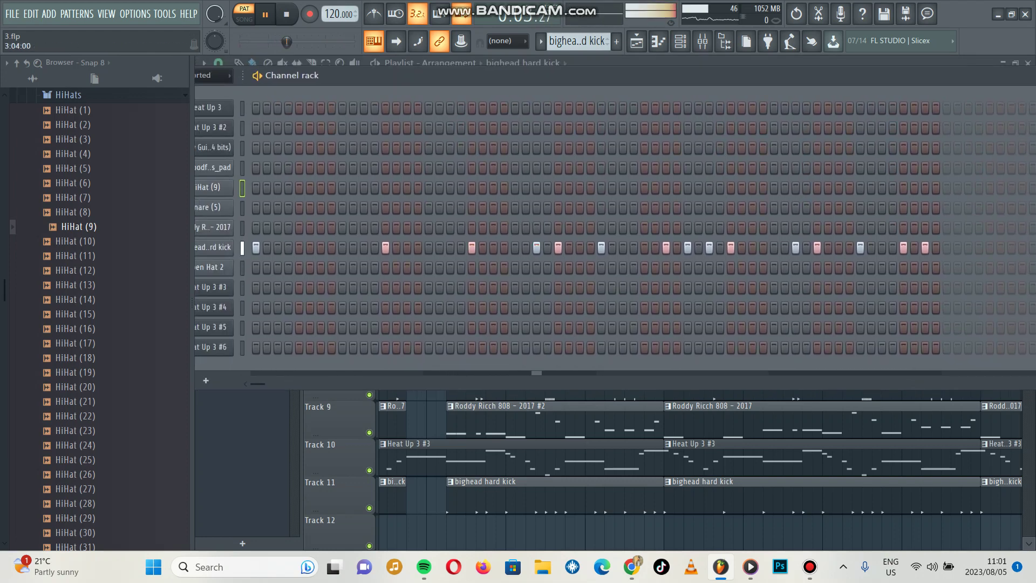
key("F6")
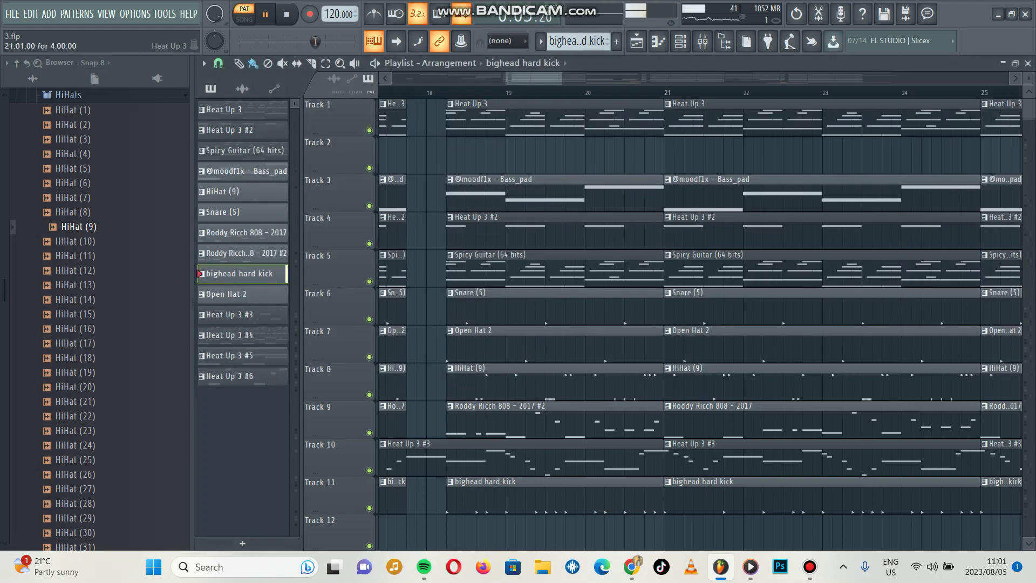
Select the Heat Up 3 #5 pattern on Track 12, inspect its notes in the piano roll, and return to the playlist.
scroll(702, 323, "down", 3)
scroll(702, 324, "down", 4)
scroll(877, 313, "up", 6)
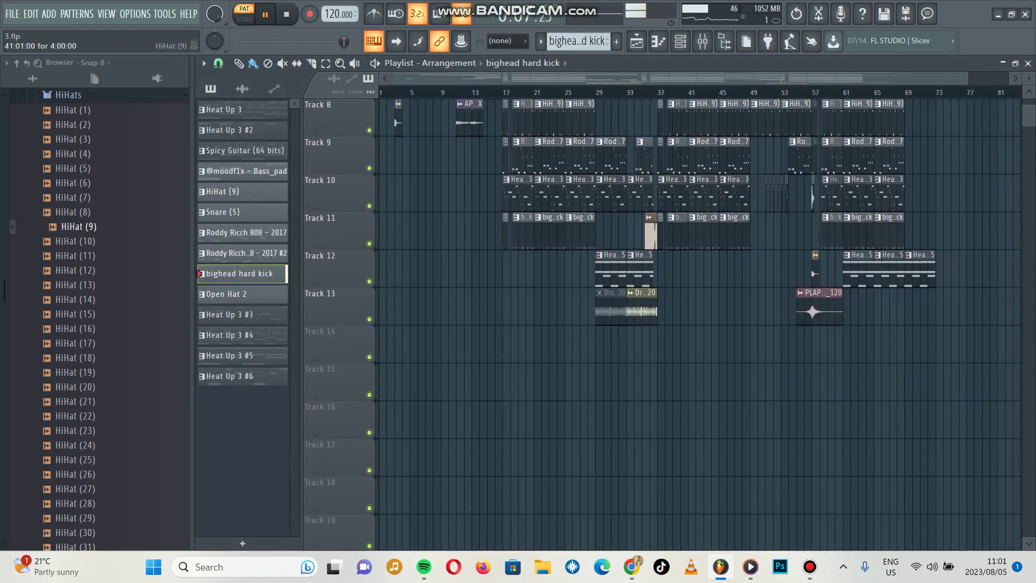
left_click(620, 254)
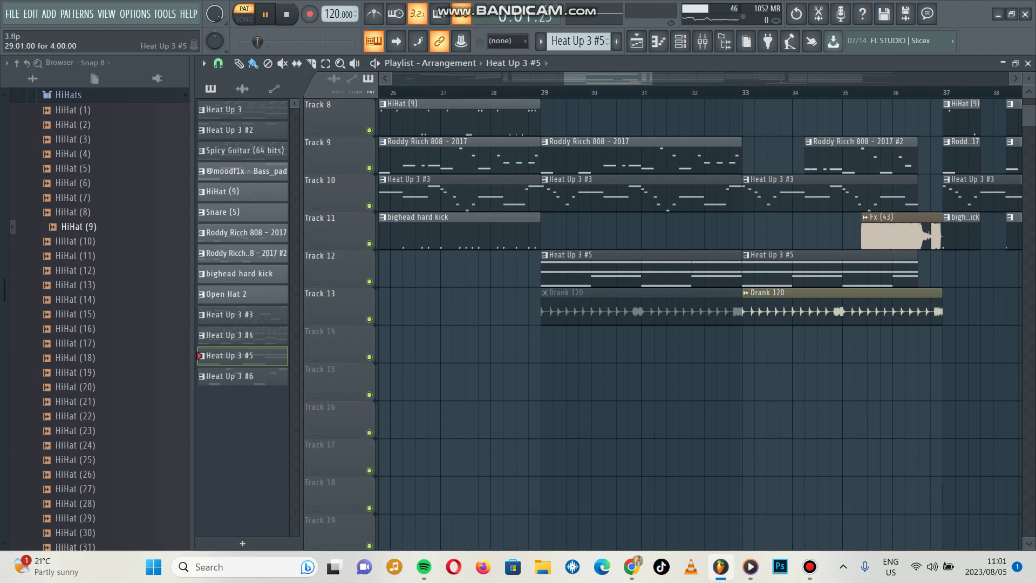
left_click(680, 41)
key("F7")
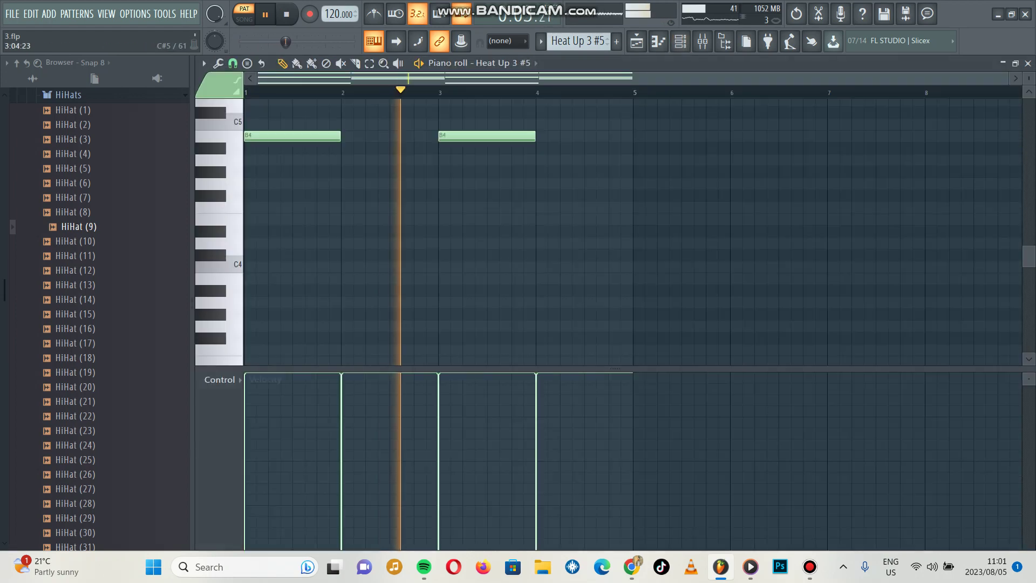
scroll(632, 232, "up", 4)
scroll(631, 232, "down", 2)
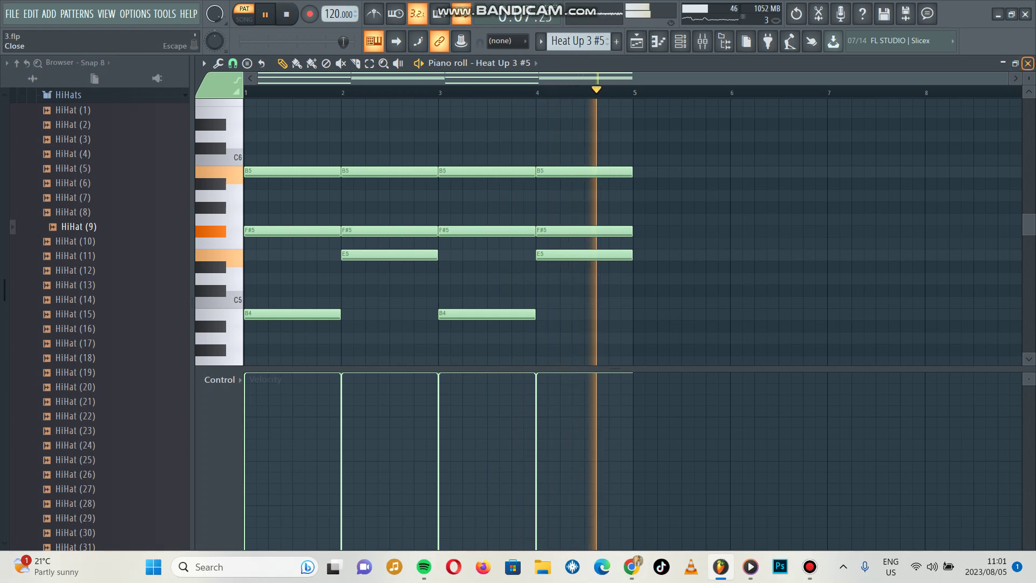
left_click(1027, 63)
key("F5")
Switch playback to song mode and review the whole arrangement in the playlist.
scroll(323, 211, "up", 6)
scroll(593, 324, "up", 1)
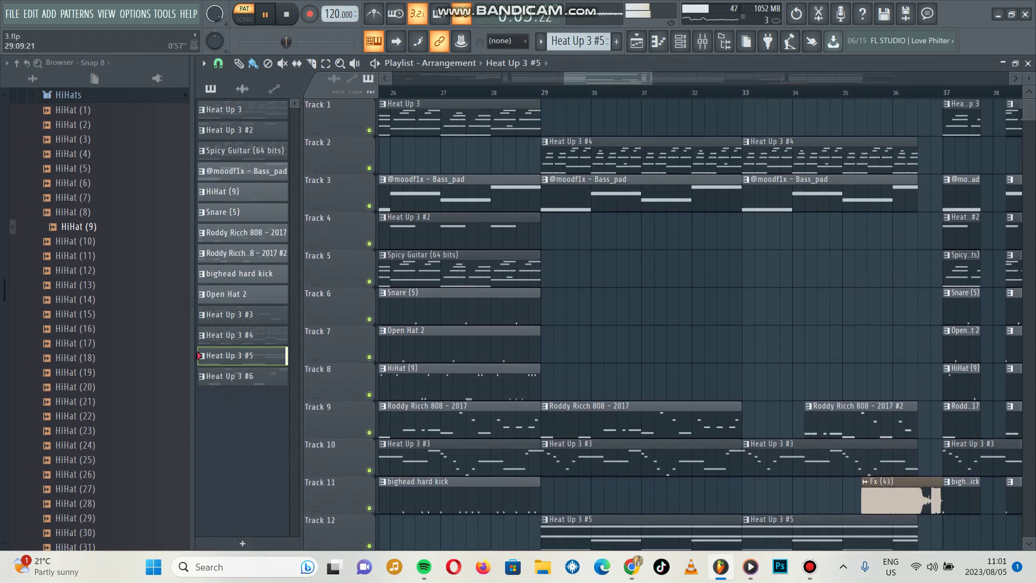
scroll(594, 92, "down", 8)
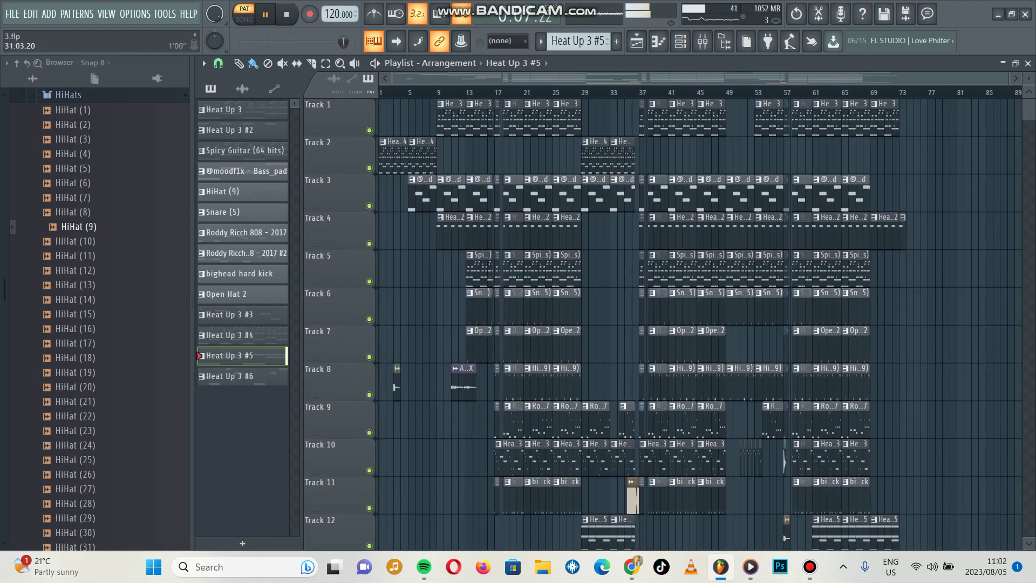
key("l")
scroll(701, 324, "down", 3)
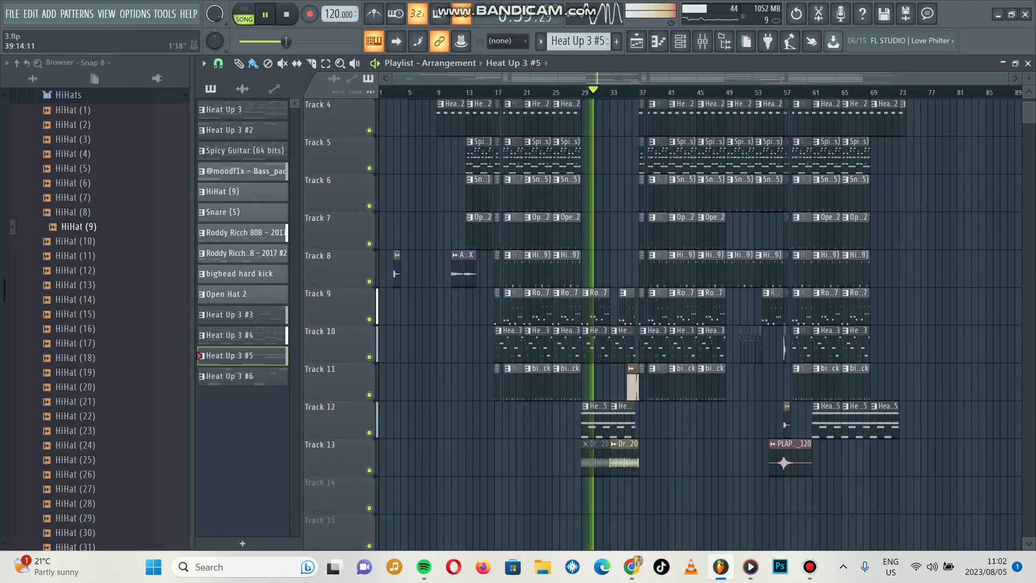
scroll(594, 91, "up", 4)
scroll(594, 91, "up", 1)
scroll(701, 324, "up", 3)
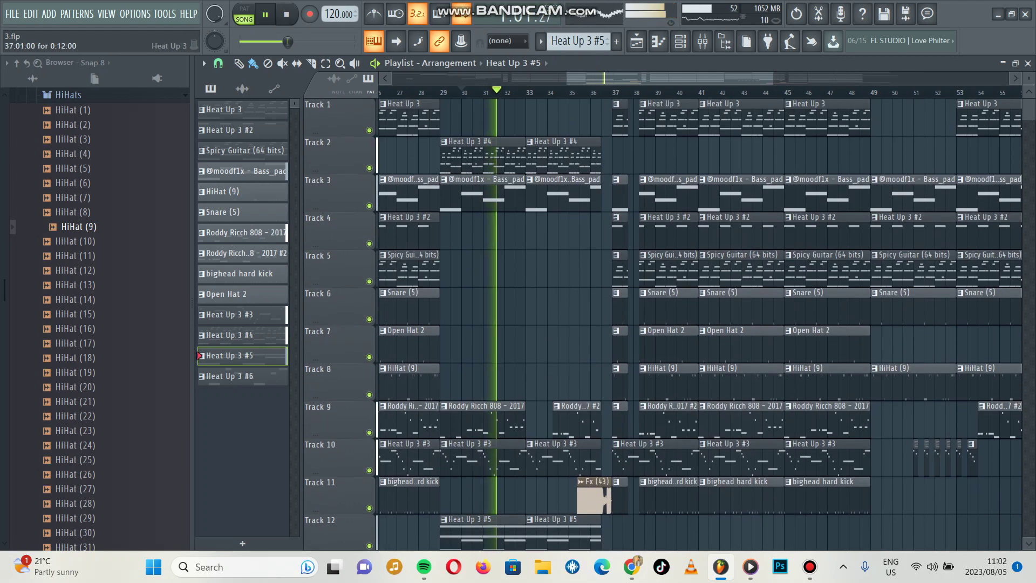
Inspect the Drank 120 audio clip's sampler settings on Track 13, then close them and return to the playlist tracks.
scroll(702, 324, "down", 5)
scroll(593, 92, "up", 2)
double_click(540, 377)
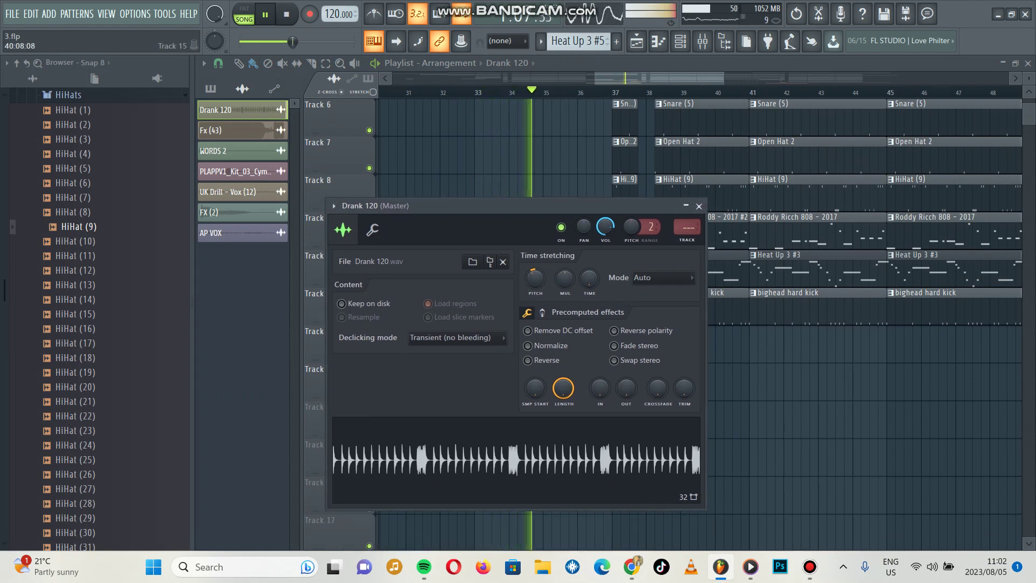
key("Escape")
scroll(701, 323, "up", 4)
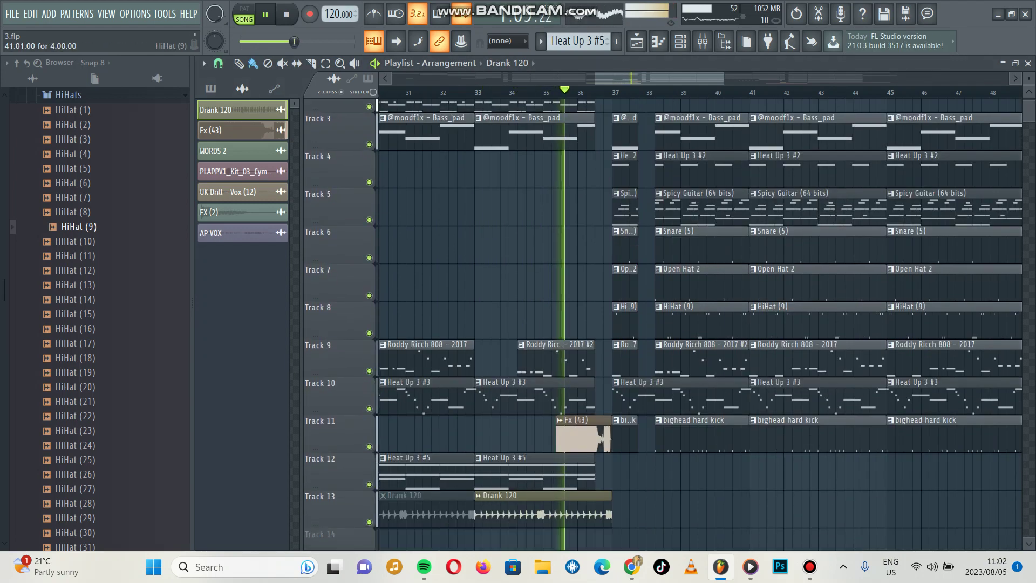
scroll(663, 324, "up", 3)
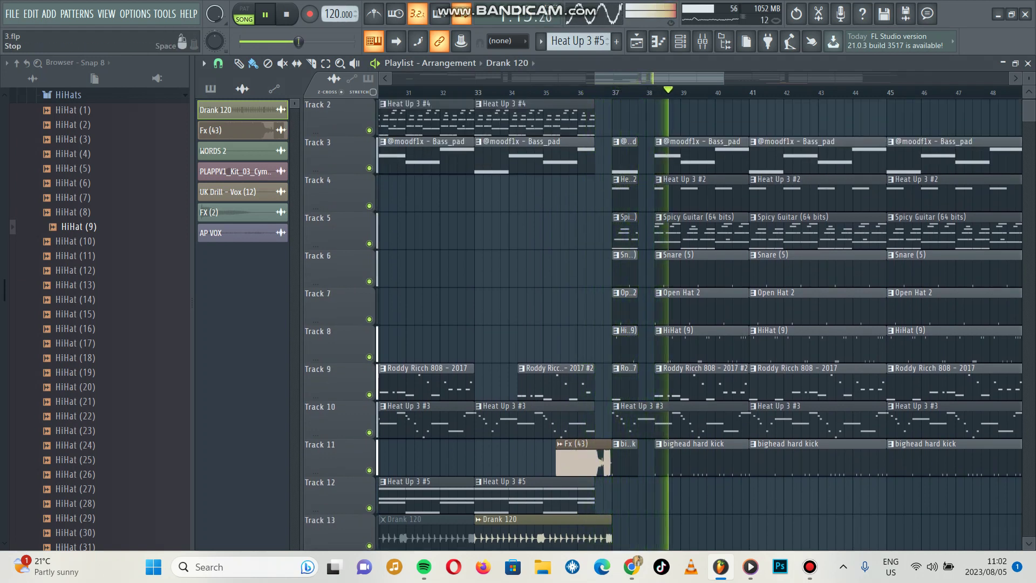
mouse_move(809, 567)
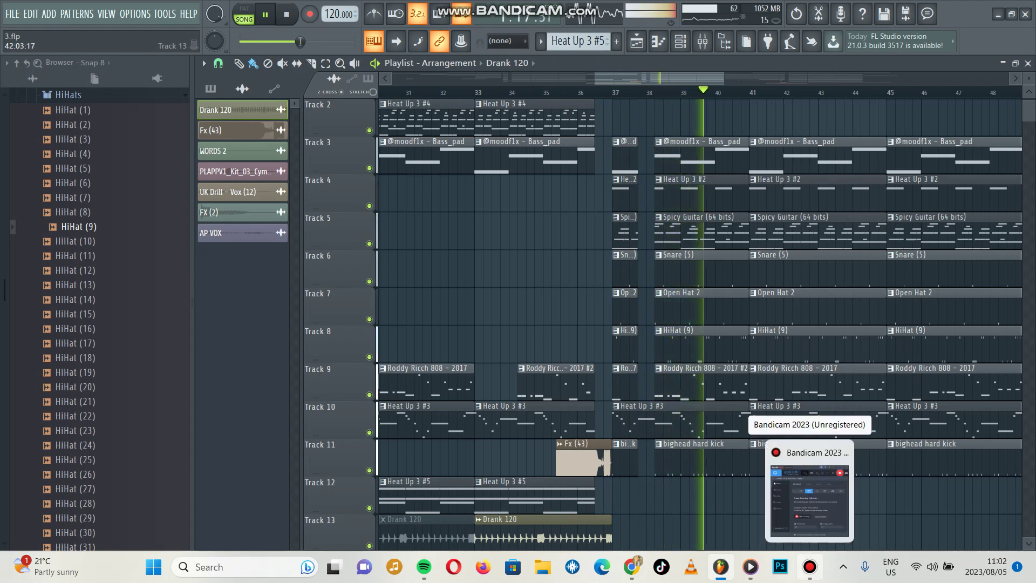